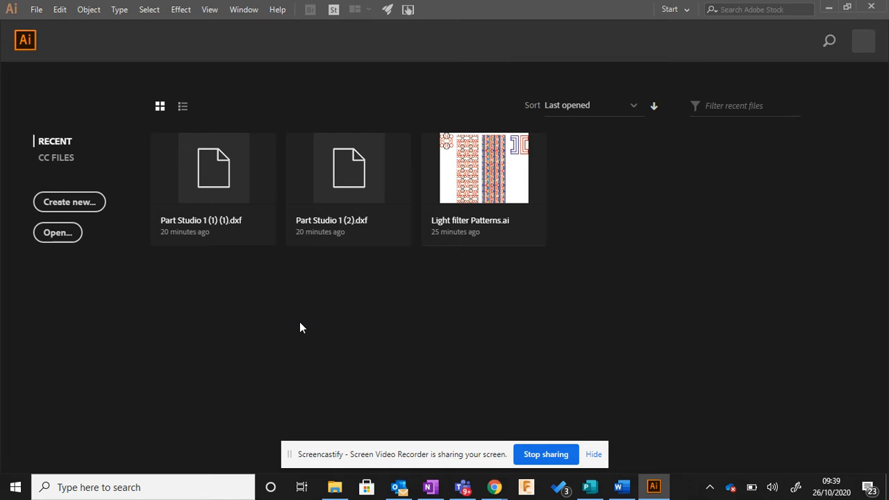
Step: Create a new print document from the A4 preset, in portrait orientation with millimetres as units
left_click(68, 202)
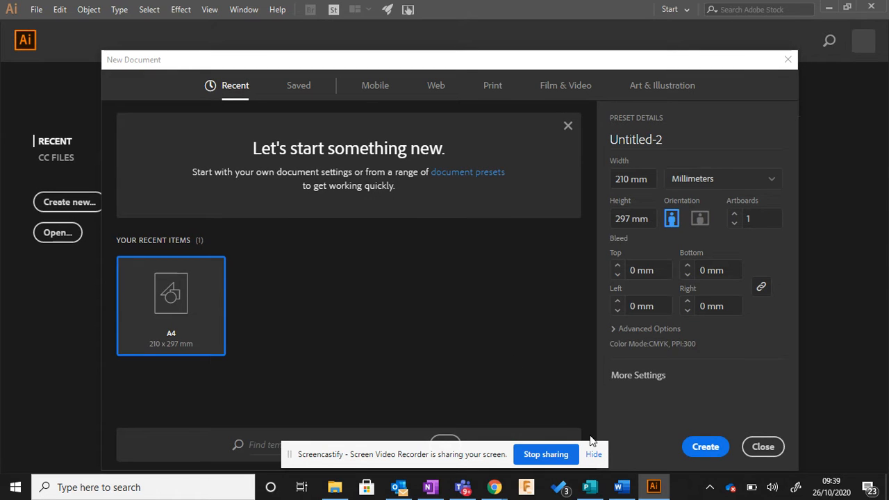
left_click(594, 455)
left_click_drag(561, 62, 546, 44)
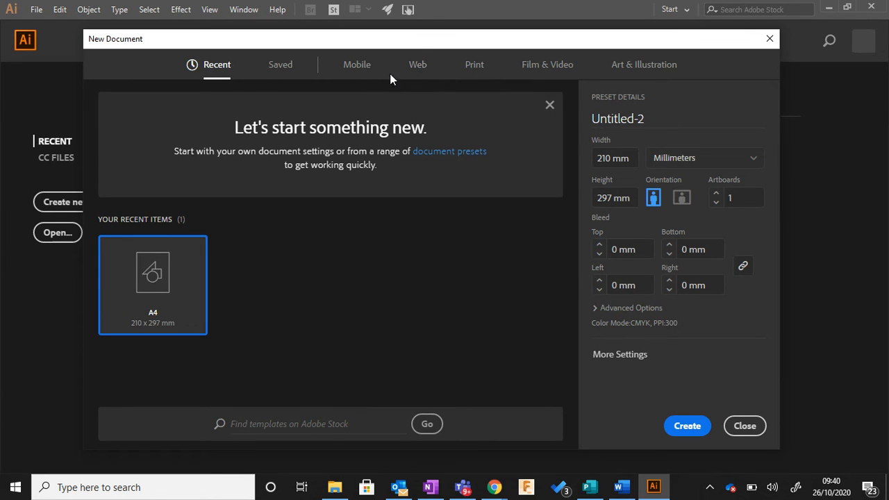
left_click(470, 69)
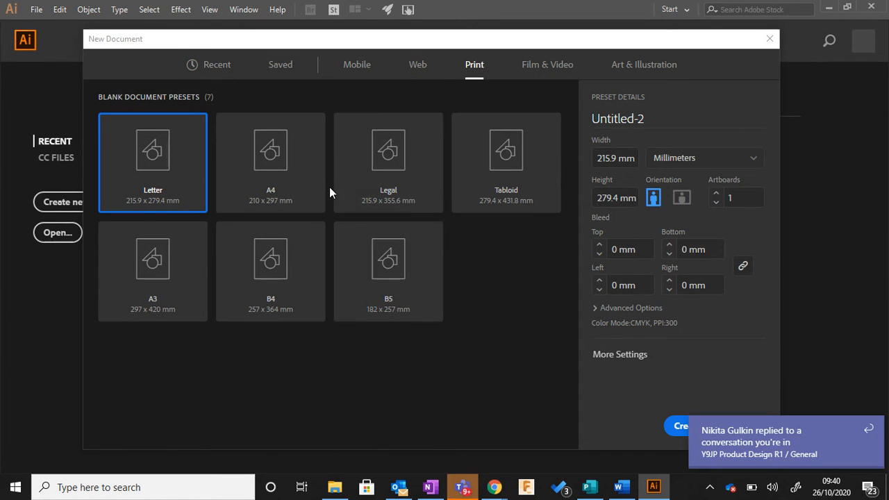
left_click(277, 171)
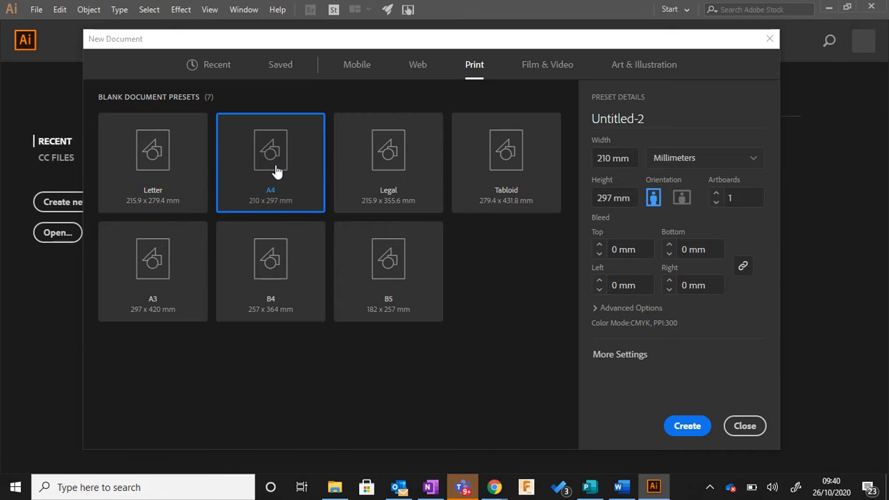
left_click(689, 425)
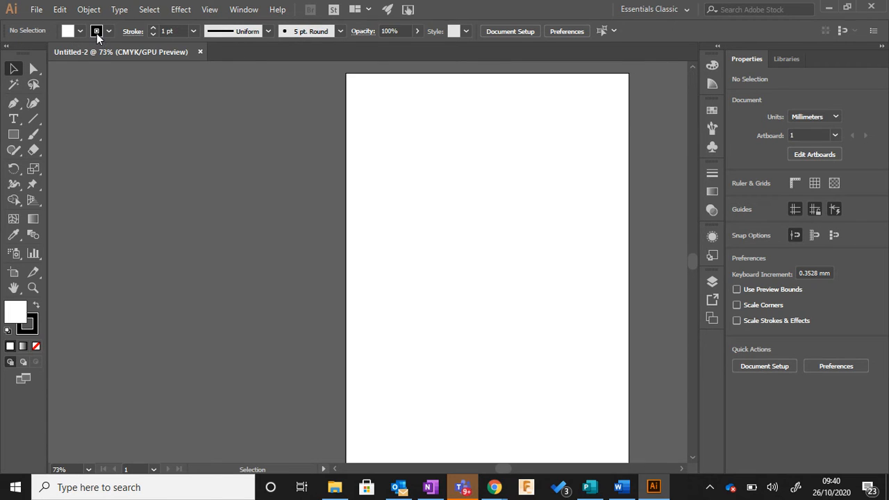
Step: Draw a rectangle about 98.6 mm wide and 95.2 mm high in the upper part of the page
left_click(16, 136)
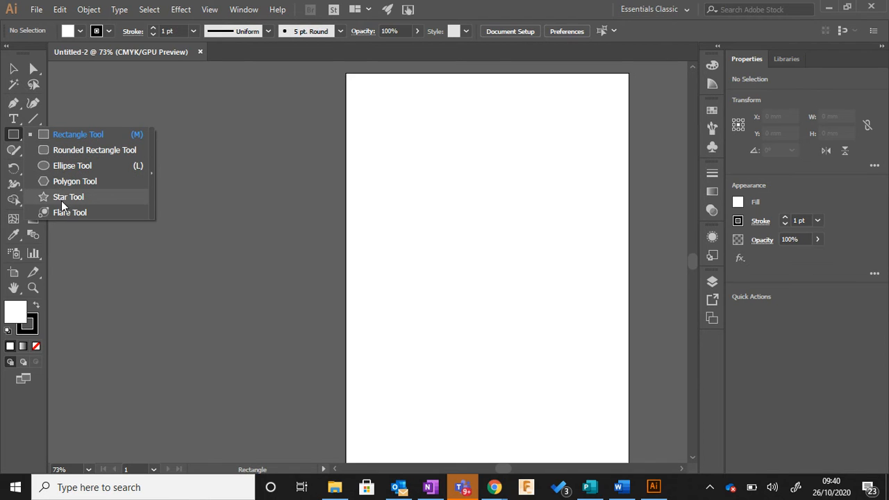
left_click(57, 142)
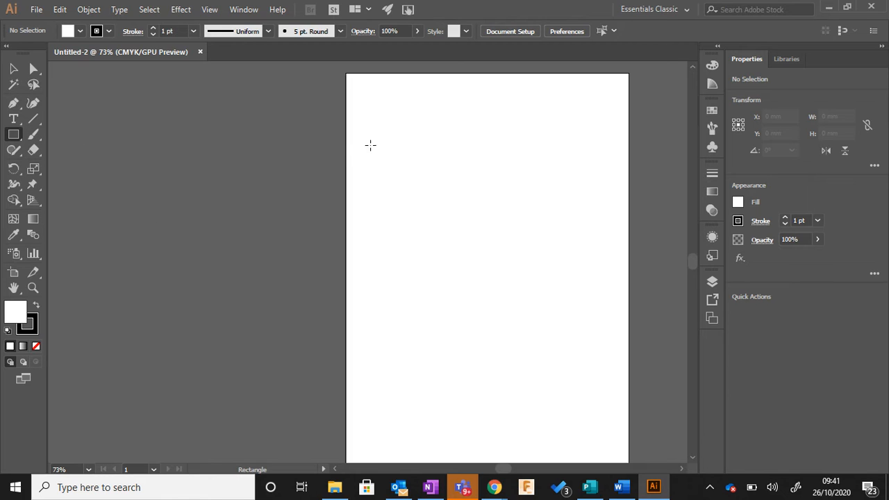
mouse_move(378, 133)
left_mouse_down()
mouse_move(395, 209)
mouse_move(468, 260)
mouse_move(511, 262)
left_mouse_up()
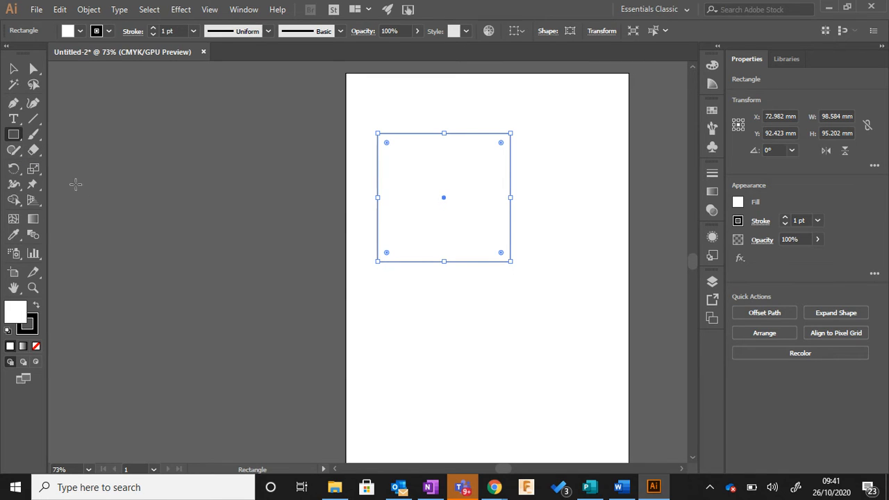
left_click(412, 305)
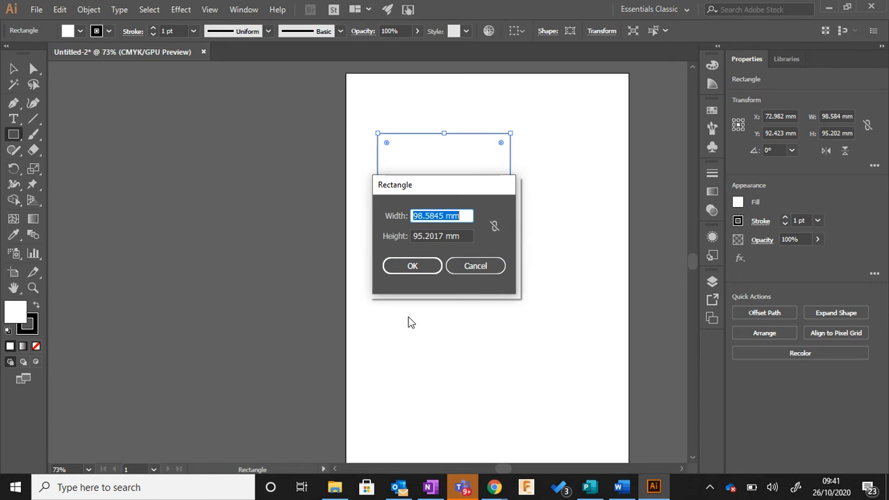
left_click(474, 265)
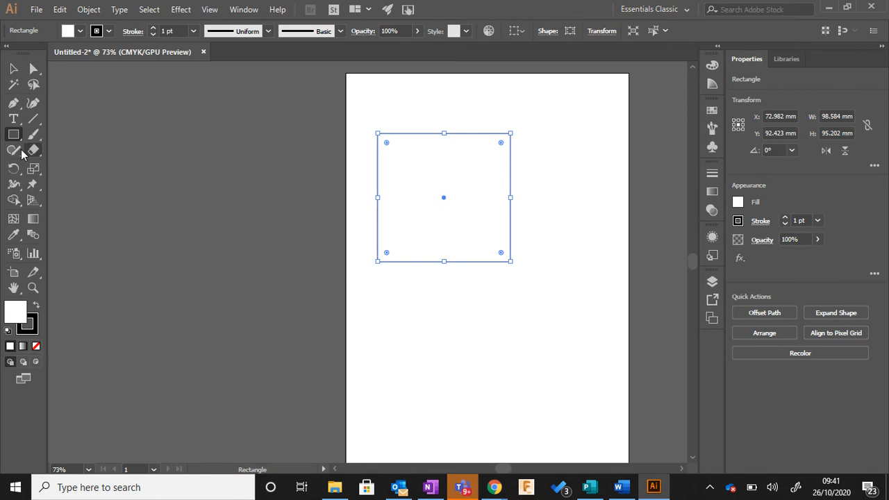
Step: Select the rectangle and try yellow and blue fills, settling on a magenta fill
left_click(13, 71)
left_click(438, 316)
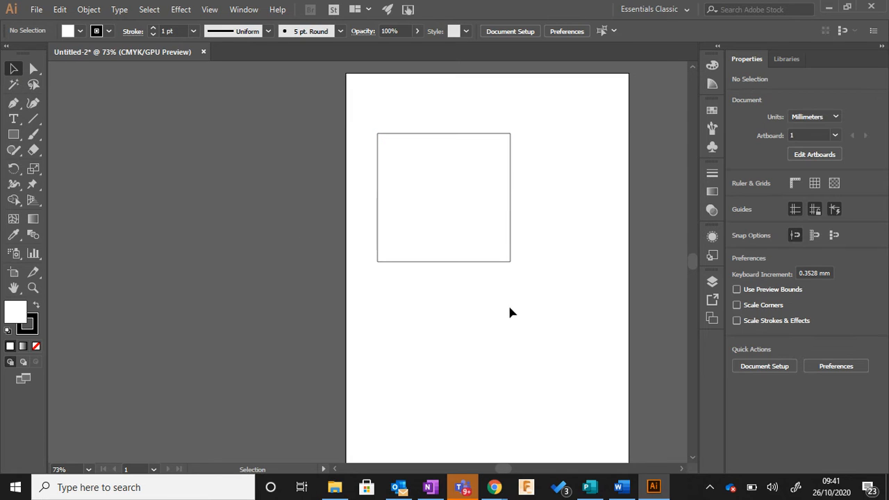
left_click(478, 262)
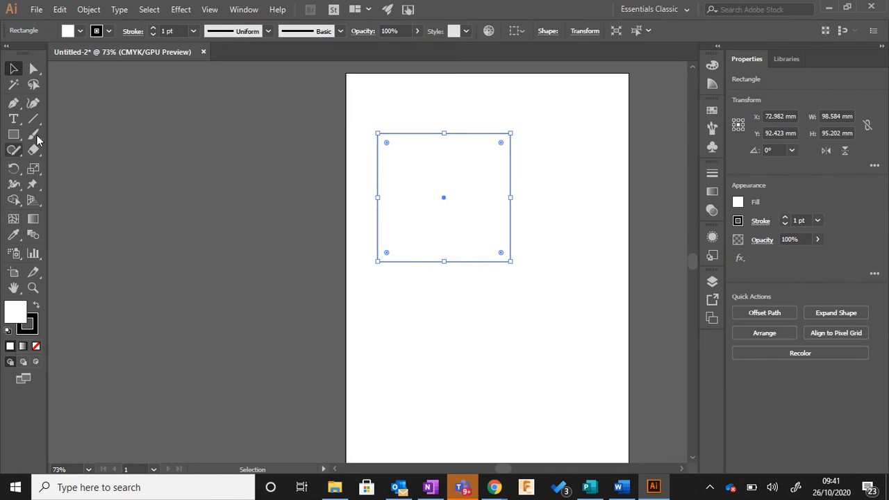
left_click(491, 125)
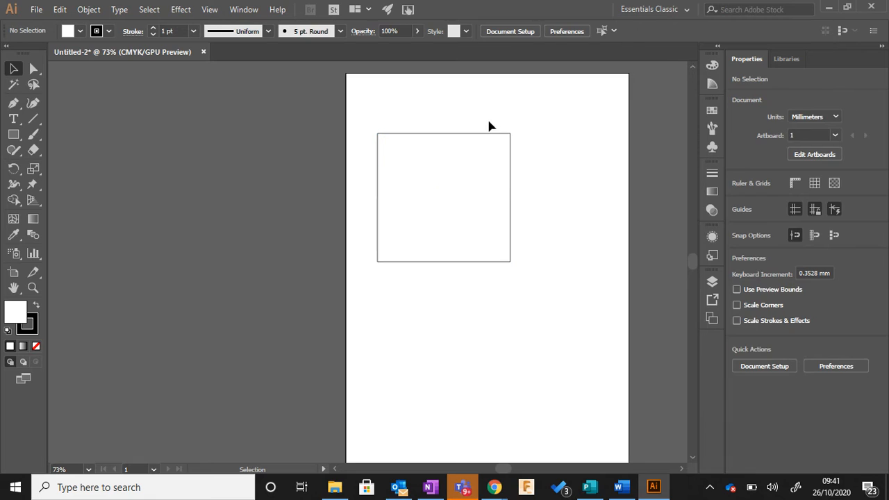
left_click(486, 132)
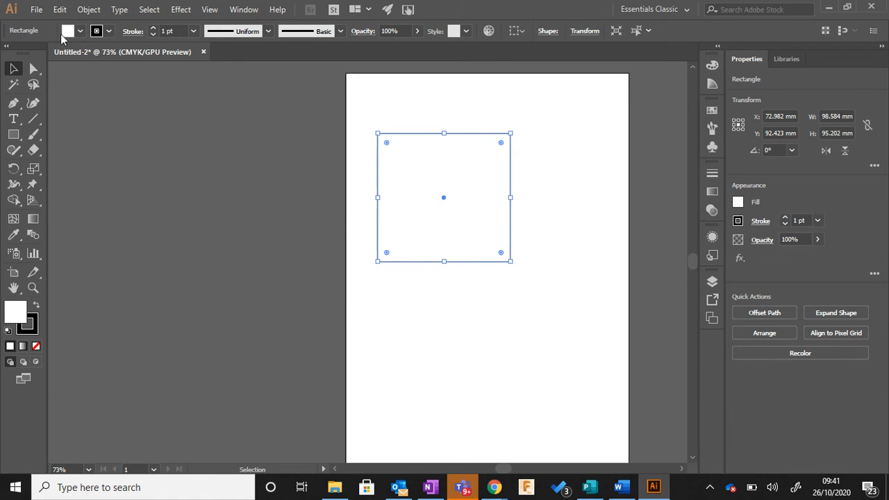
left_click(382, 273)
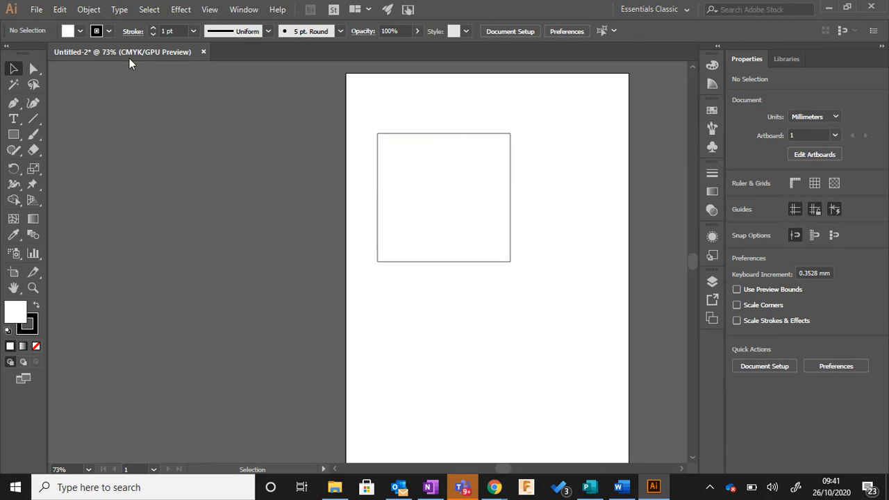
left_click(412, 135)
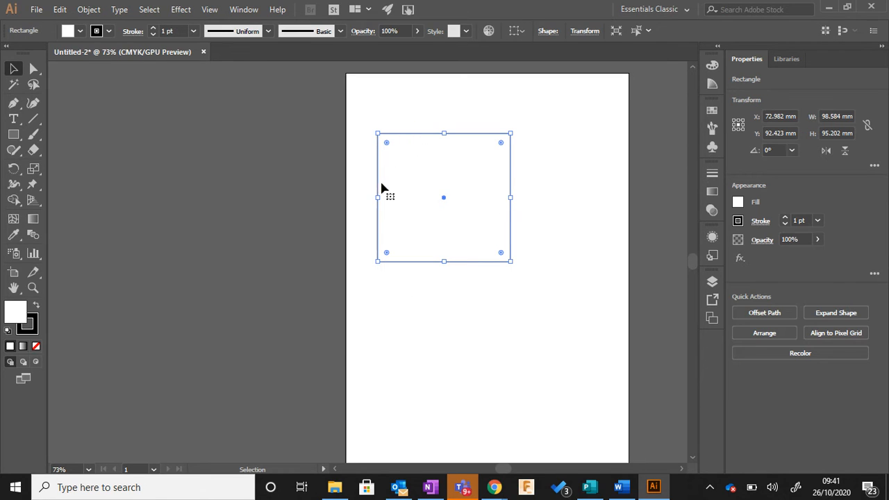
left_click(80, 30)
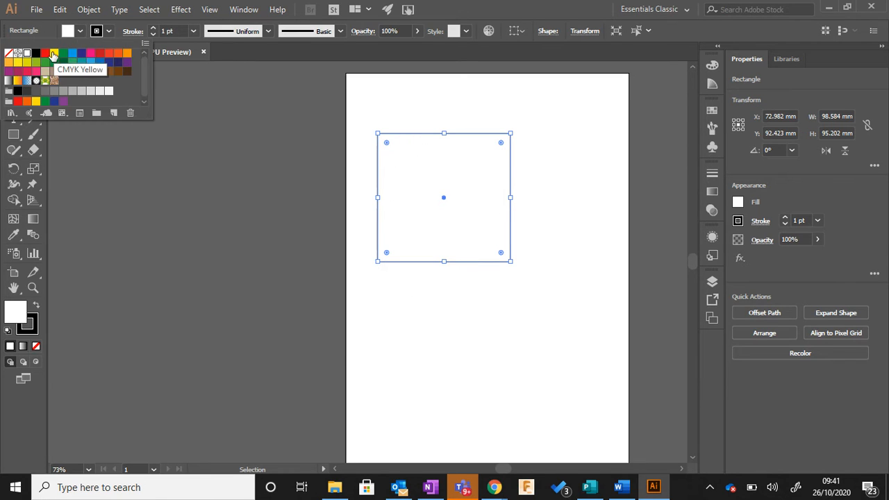
left_click(54, 54)
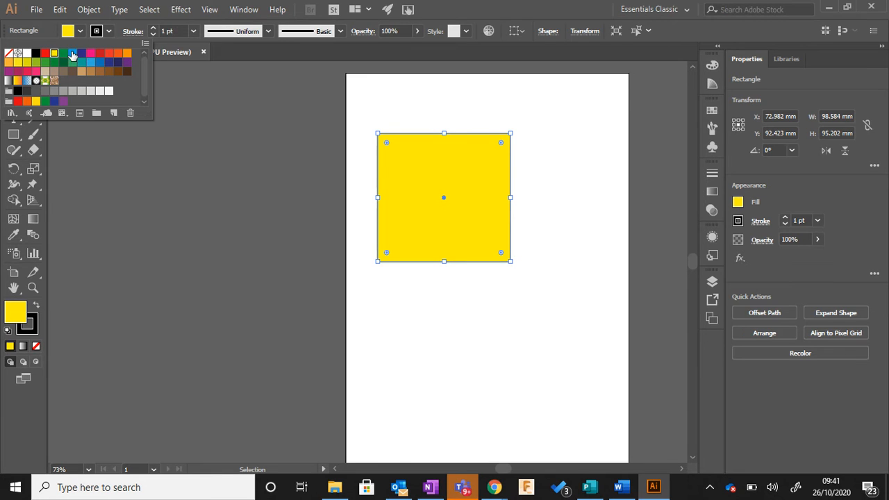
left_click(72, 54)
left_click(90, 53)
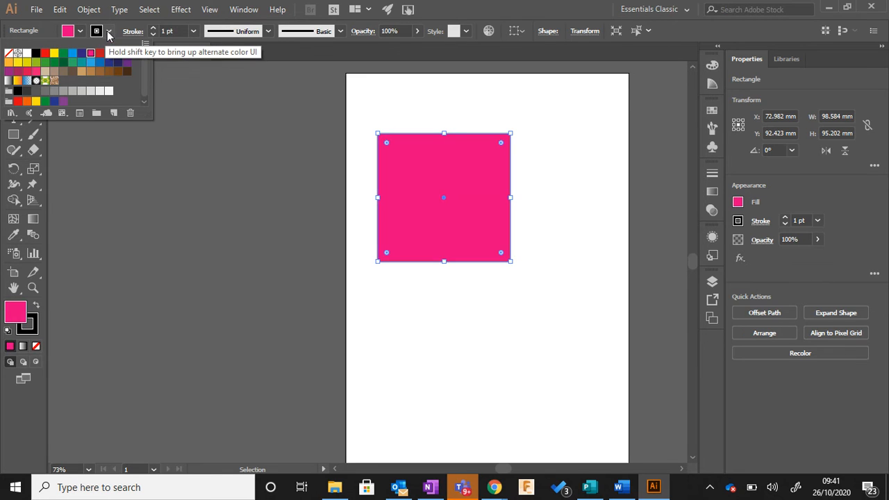
Step: Set the rectangle's stroke colour to CMYK Yellow and deselect it
left_click(109, 32)
left_click(109, 32)
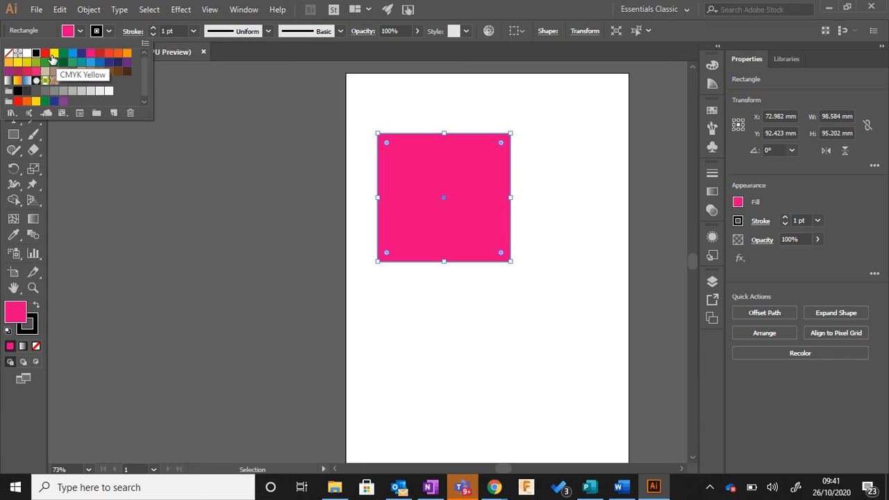
left_click(53, 54)
left_click(436, 365)
left_click(436, 365)
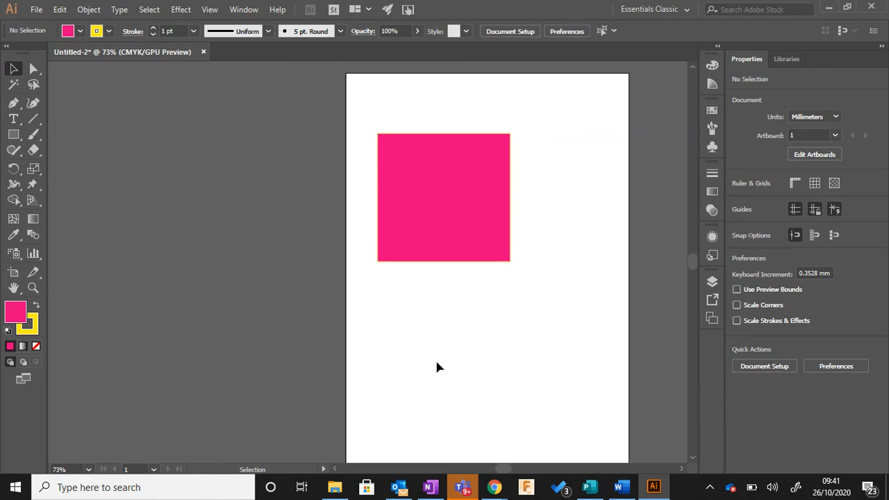
Step: Thicken the rectangle's outline to a stroke weight of 18 pt
scroll(444, 202, "up", 1)
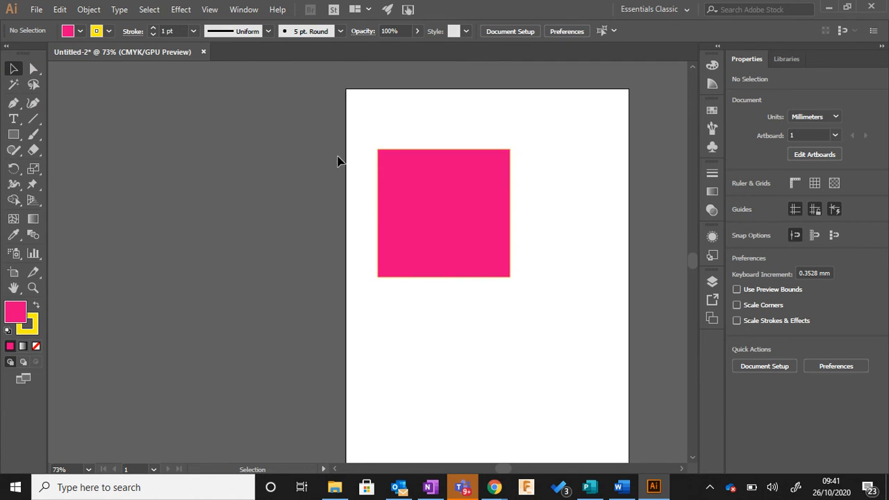
left_click(155, 28)
left_click(154, 29)
left_click(154, 29)
left_click(405, 167)
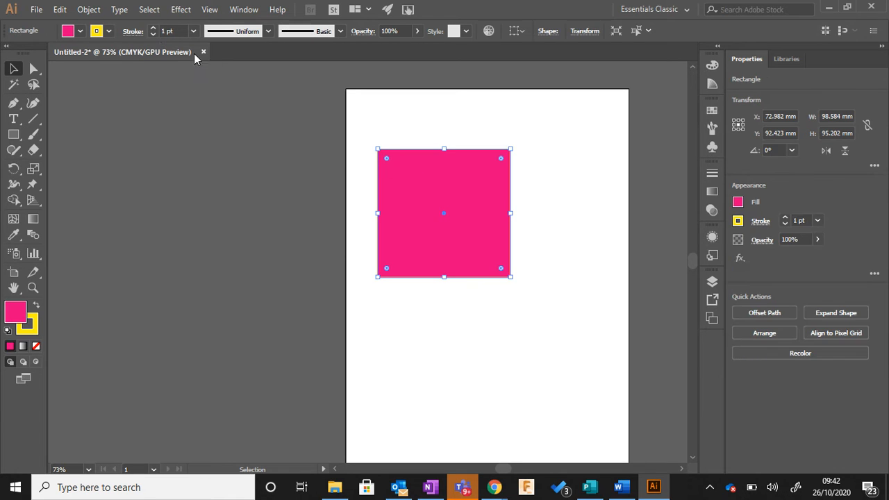
left_click(154, 29)
left_click(154, 28)
left_click(153, 28)
left_click(154, 29)
left_click(154, 29)
left_click(153, 29)
left_click(153, 29)
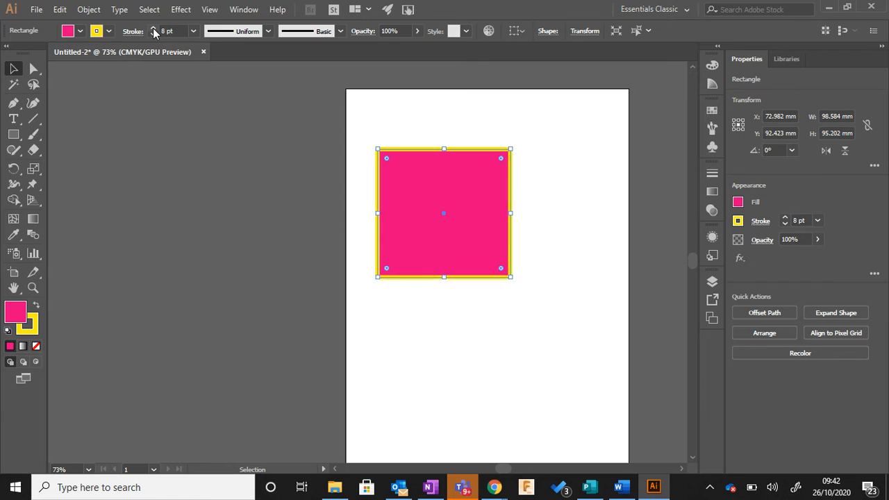
double_click(153, 29)
left_click(154, 29)
double_click(153, 28)
left_click(154, 28)
double_click(154, 29)
double_click(153, 29)
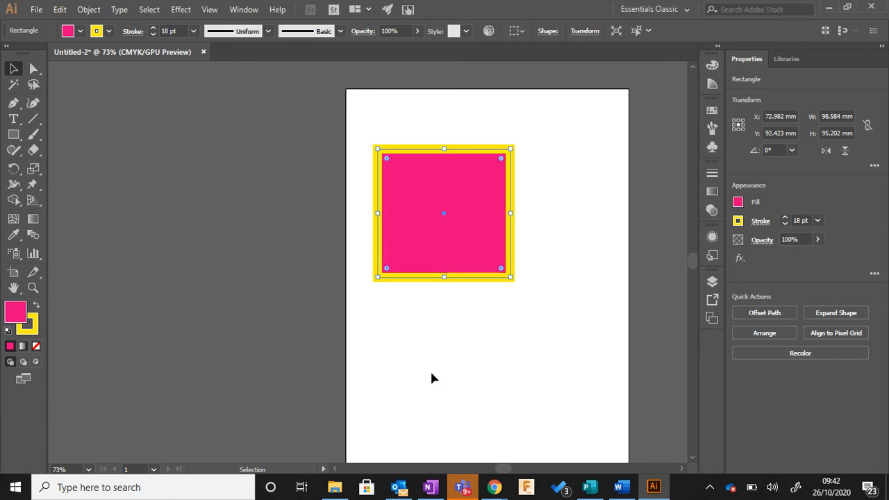
left_click(431, 378)
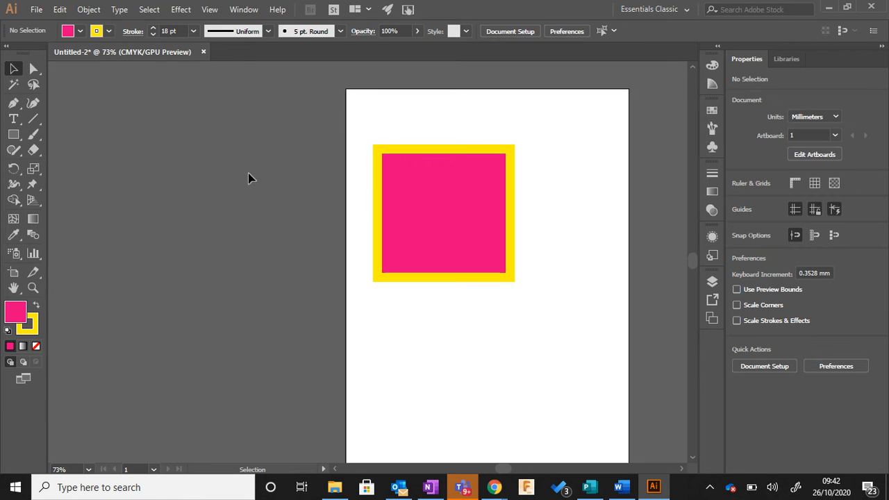
Step: Reselect the rectangle, try a 22 pt stroke weight, and set it to 17 pt
left_click(153, 35)
left_click(152, 34)
left_click(153, 34)
left_click(153, 34)
left_click(460, 150)
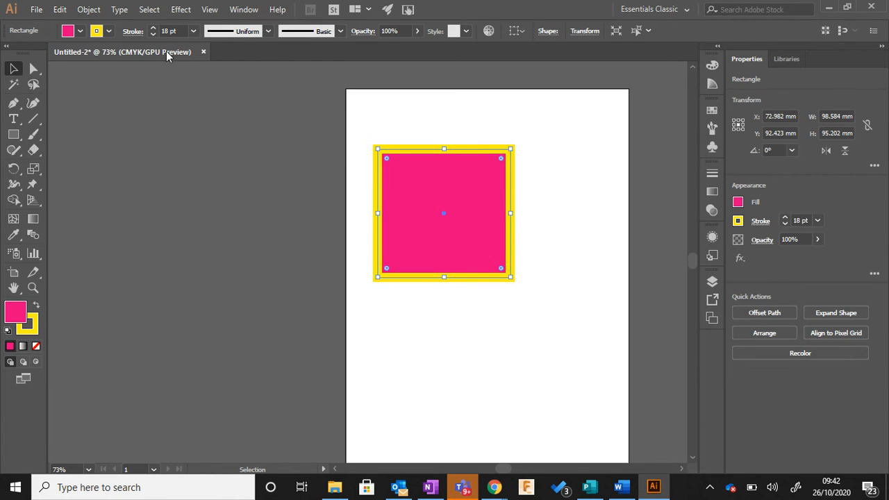
left_click(153, 29)
left_click(154, 28)
left_click(154, 29)
left_click(154, 29)
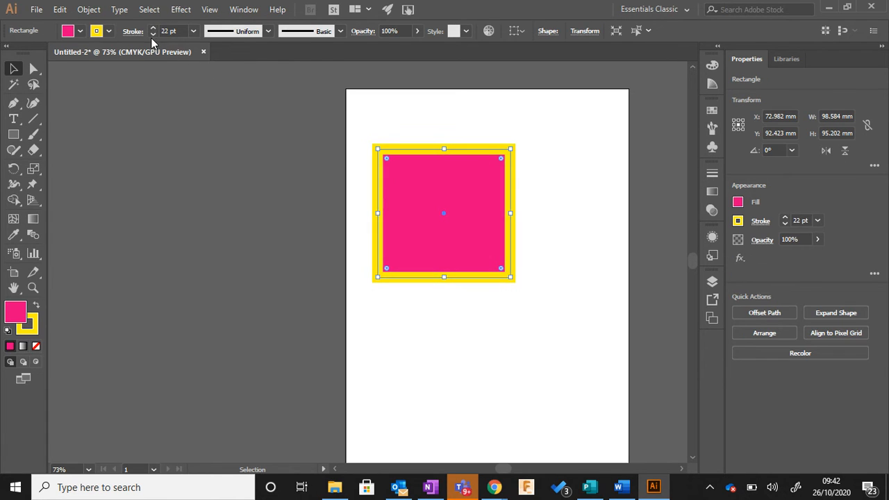
left_click(153, 35)
left_click(153, 35)
left_click(153, 35)
left_click(153, 35)
left_click(153, 35)
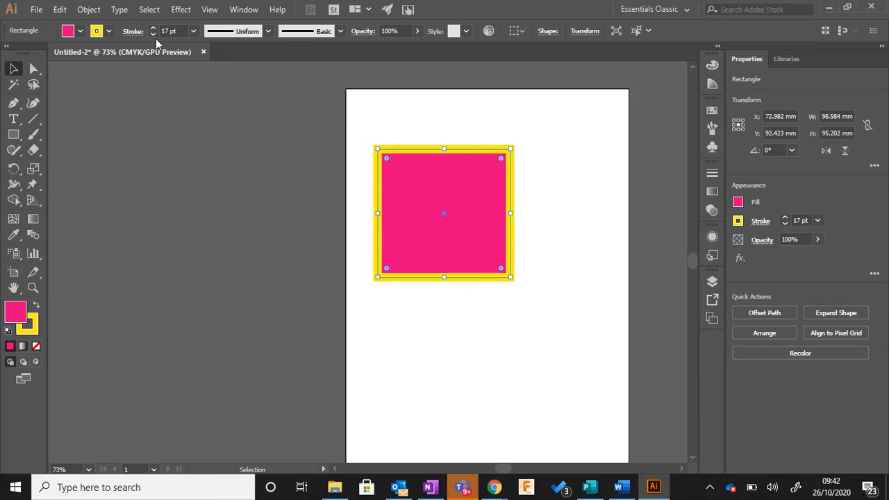
Step: Recolour the rectangle's outline, trying blue before choosing red, and deselect the shape
left_click(110, 35)
left_click(72, 54)
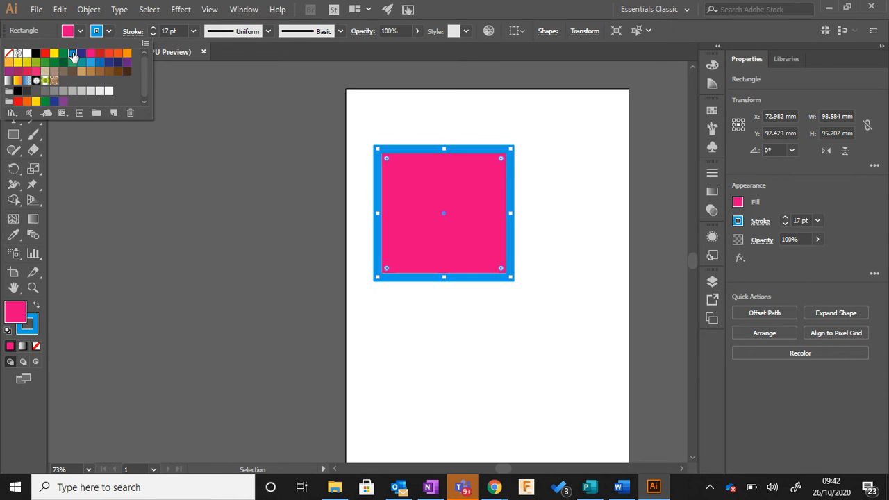
left_click(45, 53)
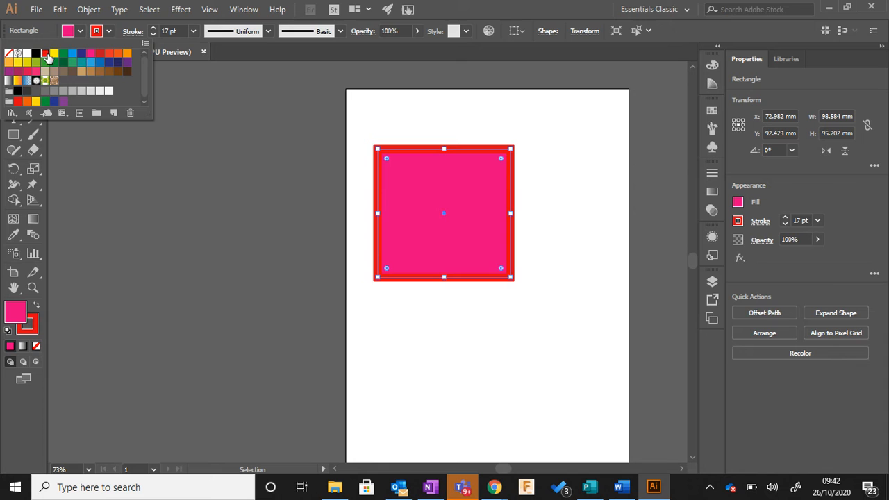
left_click(410, 357)
left_click(414, 335)
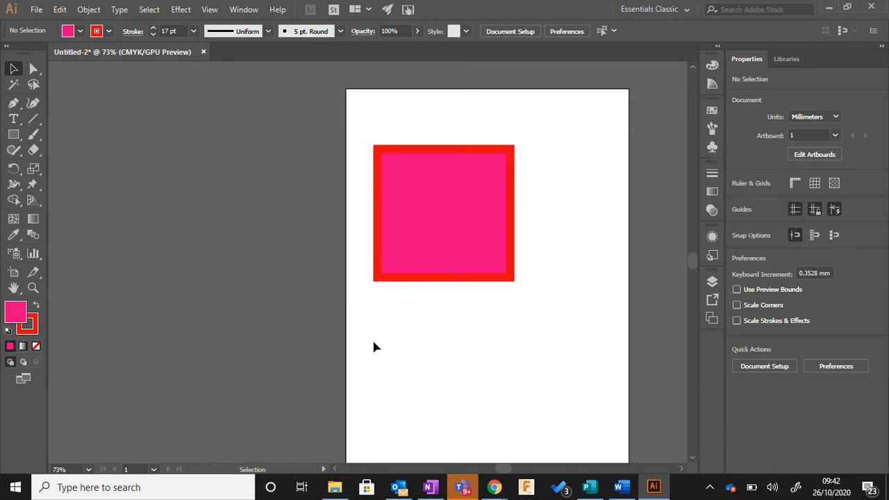
Step: Create a 100 mm by 100 mm rectangle on the page below the existing one
left_click(13, 134)
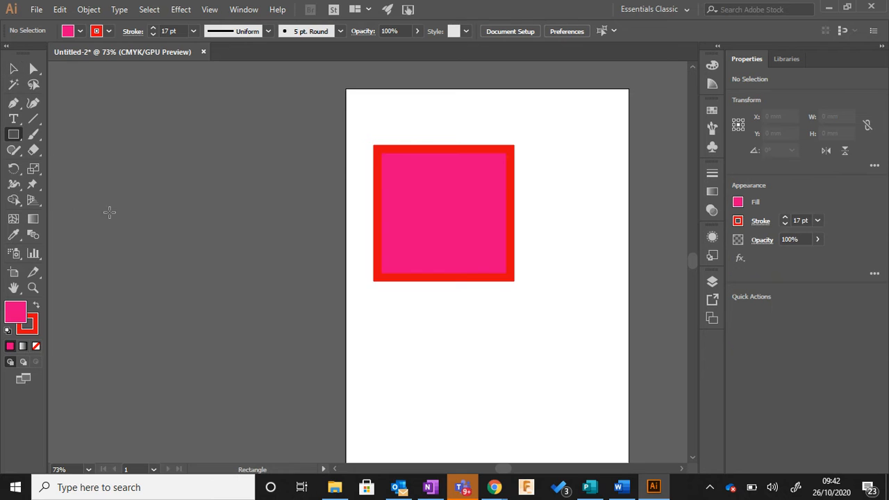
left_click(407, 325)
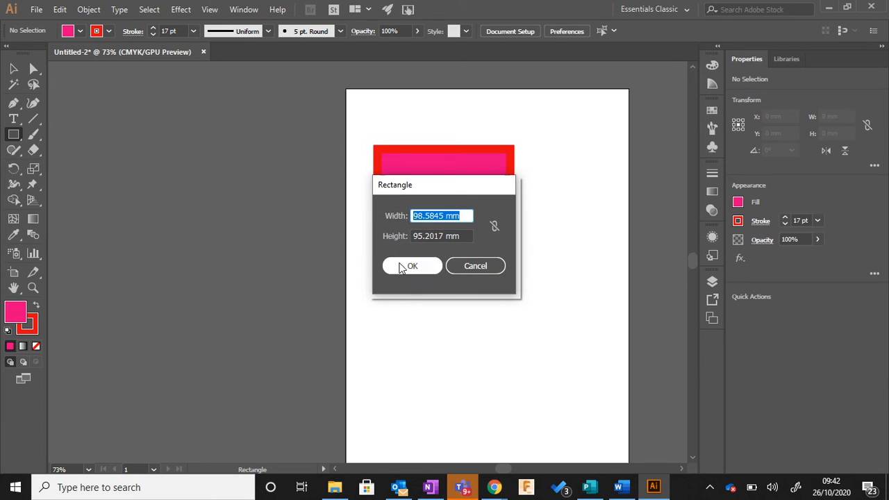
type("100")
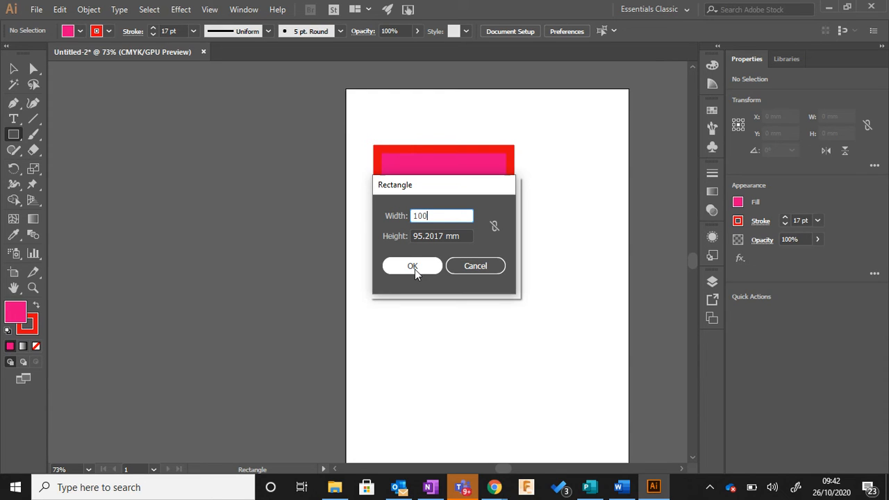
key("Tab")
type("100")
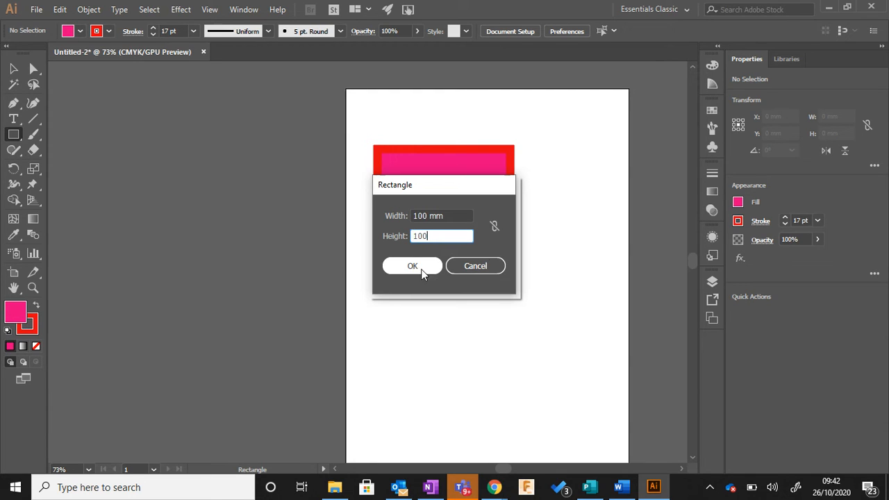
left_click(432, 260)
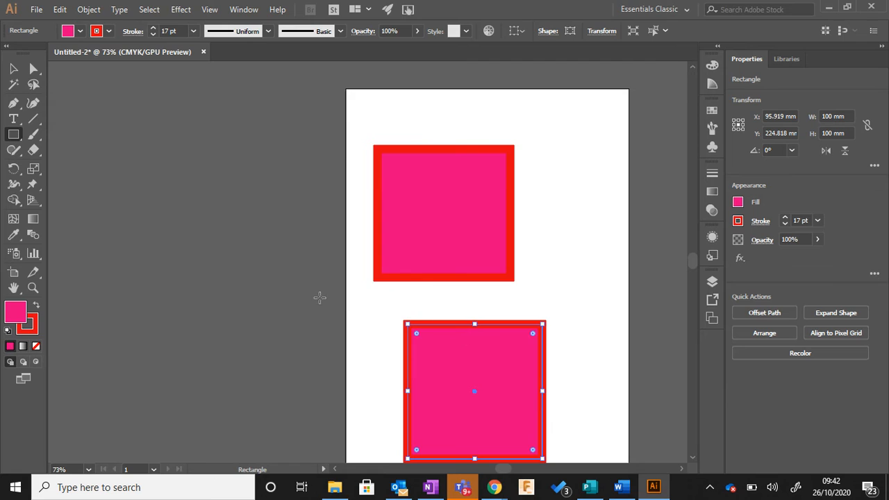
Step: Move the new square up so it sits directly beneath the first rectangle with their sides lined up, and deselect it
left_click(13, 68)
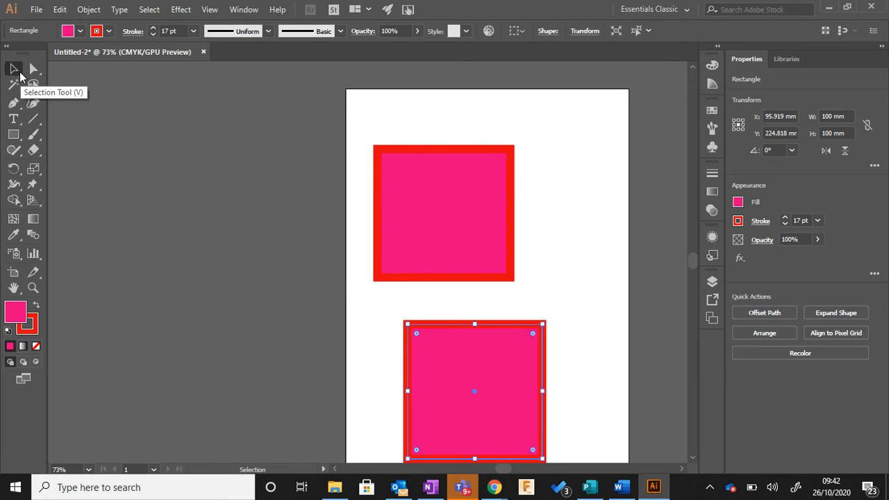
left_click_drag(432, 325, 402, 295)
left_click(541, 270)
Step: Shrink the upper rectangle to about 81 by 79 mm and the lower square to about 82 mm per side
left_click(470, 159)
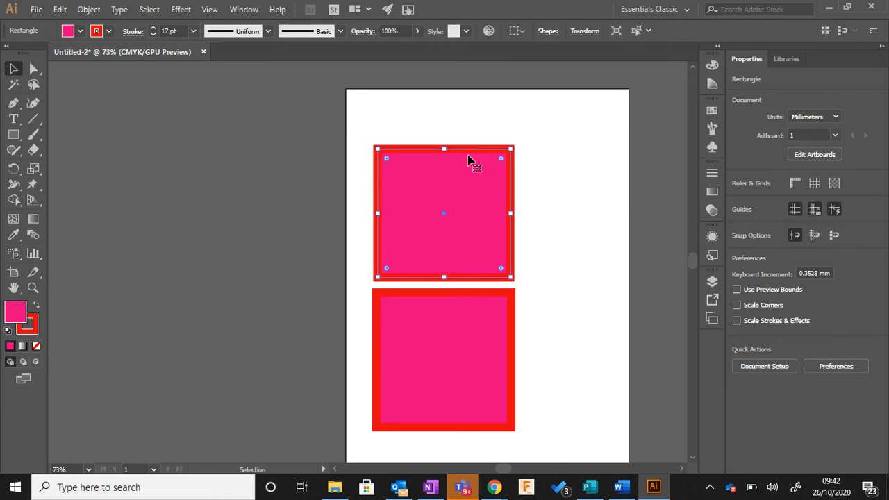
left_click_drag(512, 148, 489, 169)
left_click(514, 191)
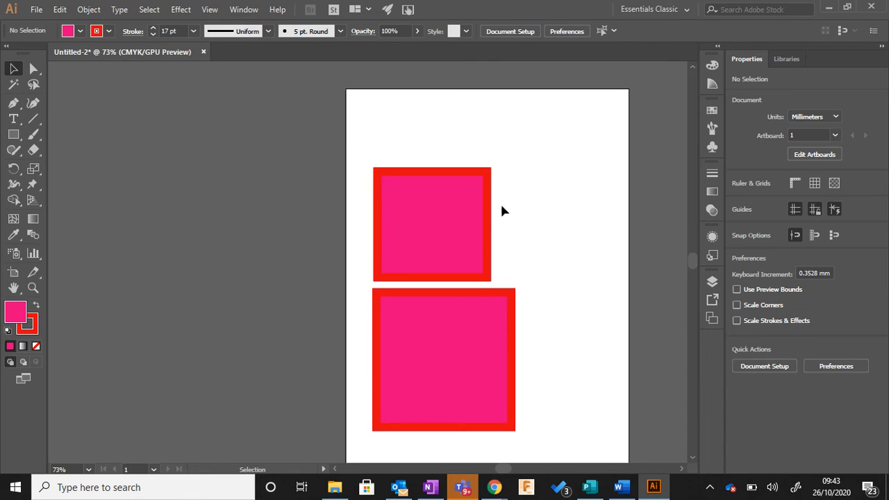
left_click(449, 334)
left_click_drag(512, 292, 434, 306)
Step: Move both rectangles up near the top of the page, stacked with a small gap between them, and deselect them
left_click_drag(439, 248, 448, 231)
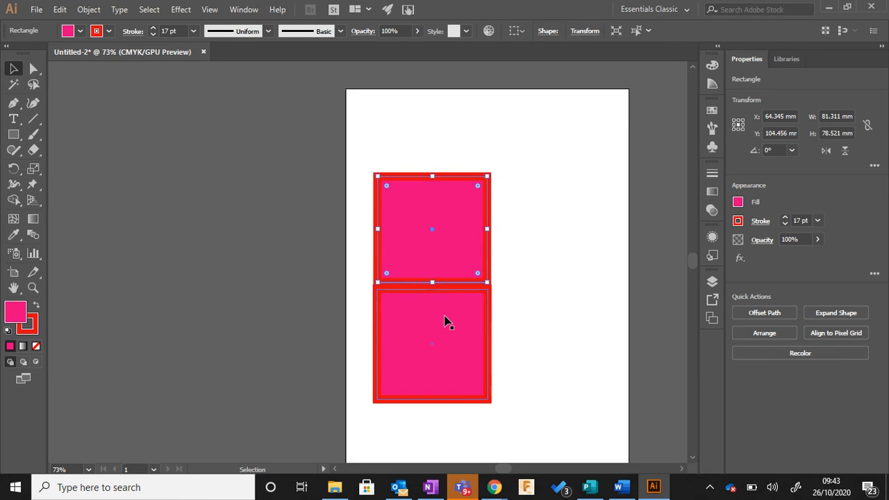
left_click_drag(445, 322, 445, 332)
left_click(495, 285)
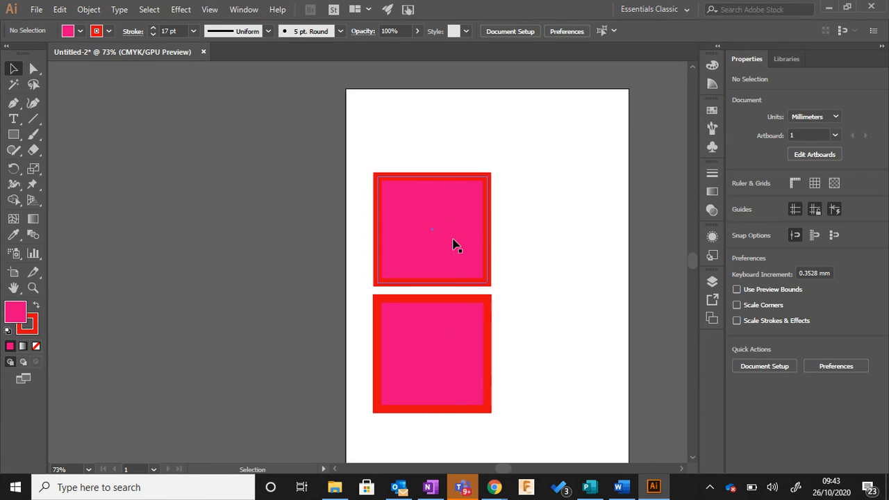
left_click(447, 226)
left_click(534, 232)
left_click_drag(435, 223, 435, 158)
left_click_drag(429, 356, 432, 290)
left_click(530, 304)
Step: Copy the upper rectangle, paste it, and place the duplicate level beside the original to start a second column
left_click(448, 204)
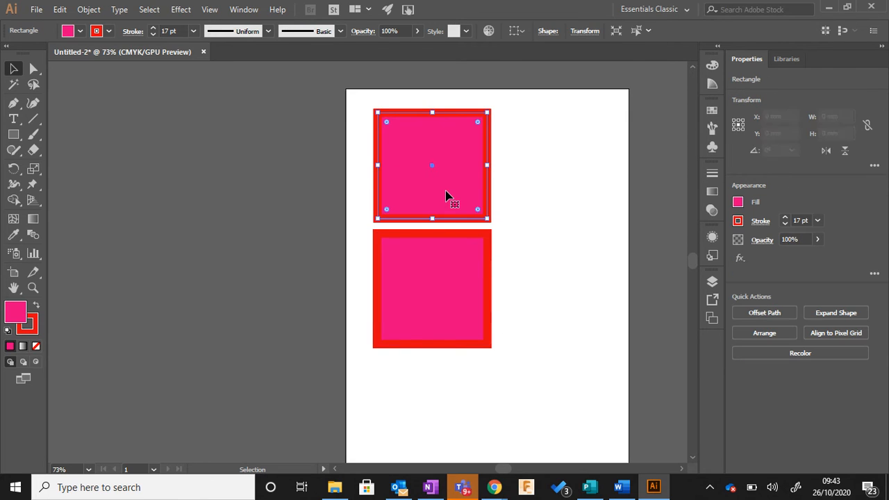
left_click(61, 12)
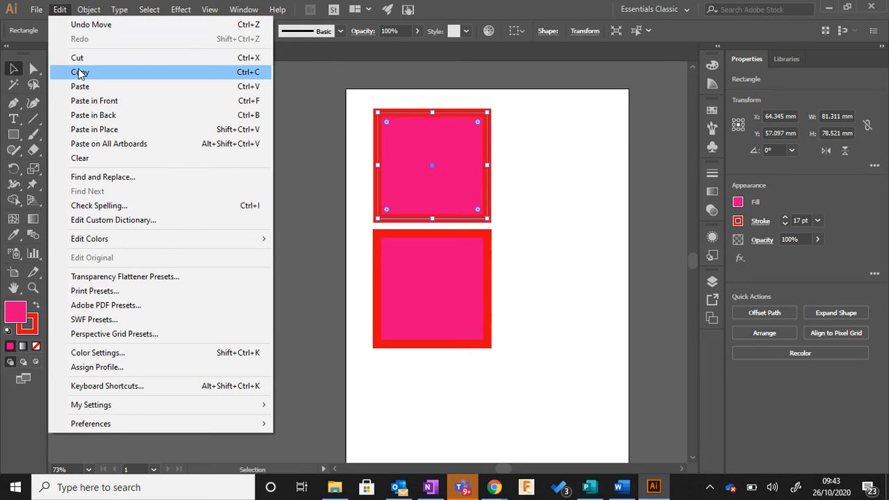
left_click(60, 8)
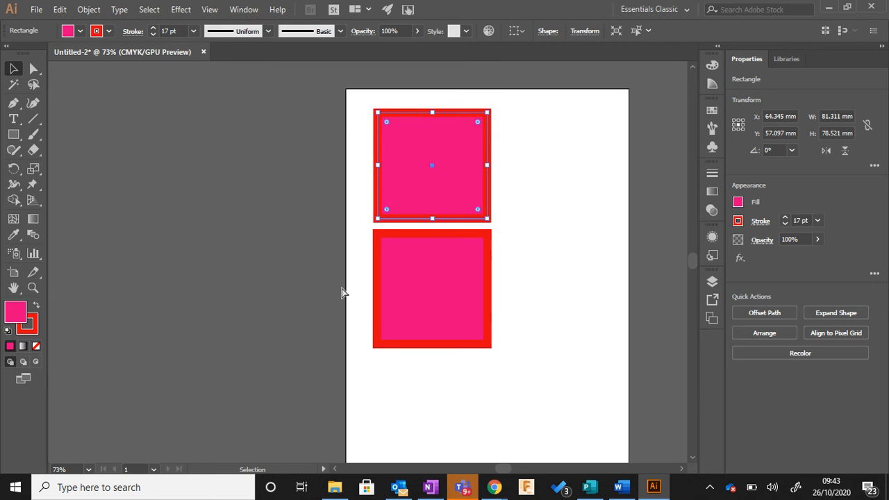
key("ctrl+v")
left_click_drag(343, 274, 522, 171)
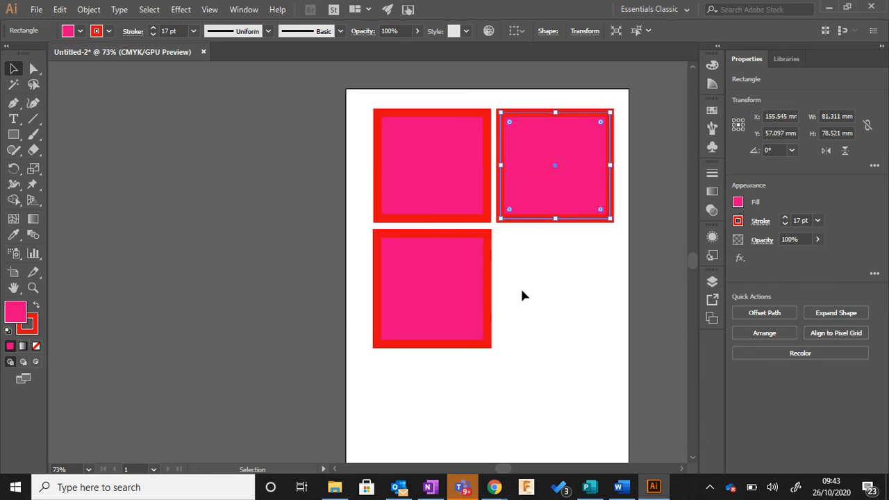
left_click(522, 295)
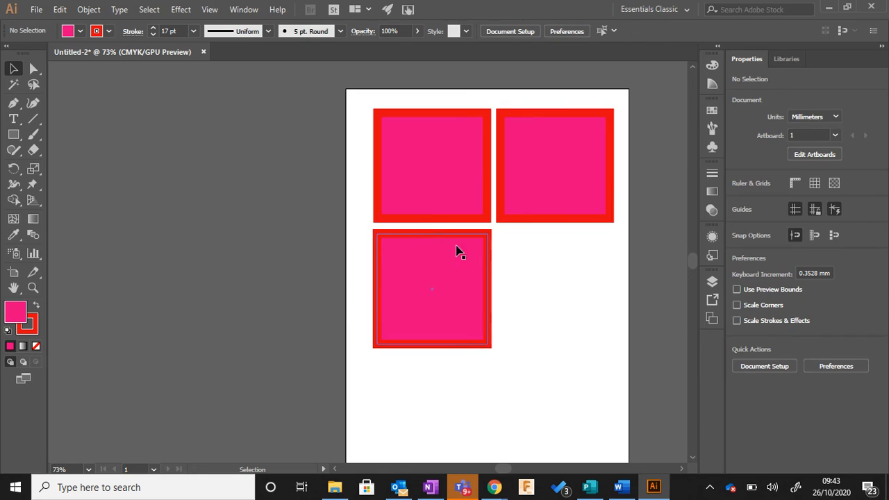
Step: Paste another copy of the rectangle and place it beside the lower one to complete a two-by-two grid
left_click(61, 11)
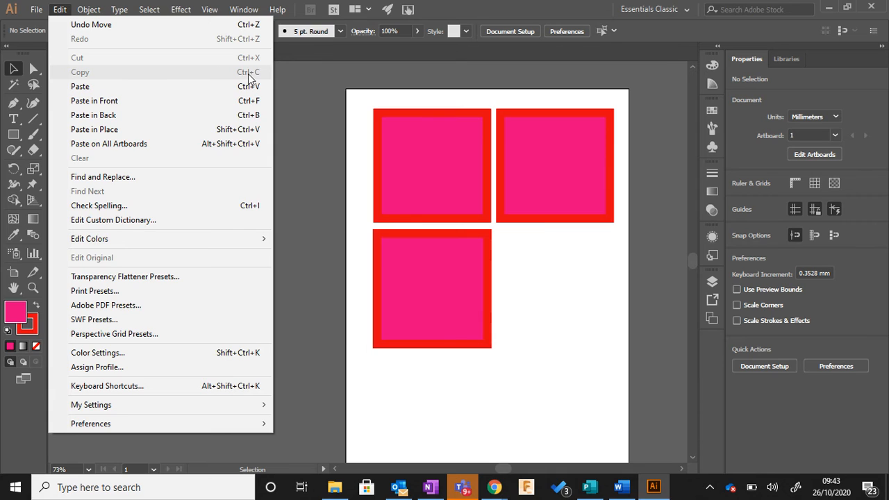
left_click(576, 299)
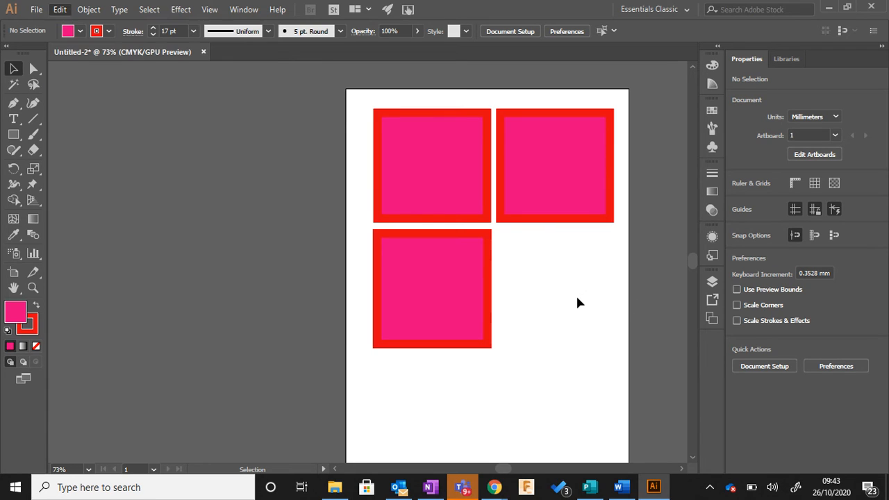
key("ctrl+v")
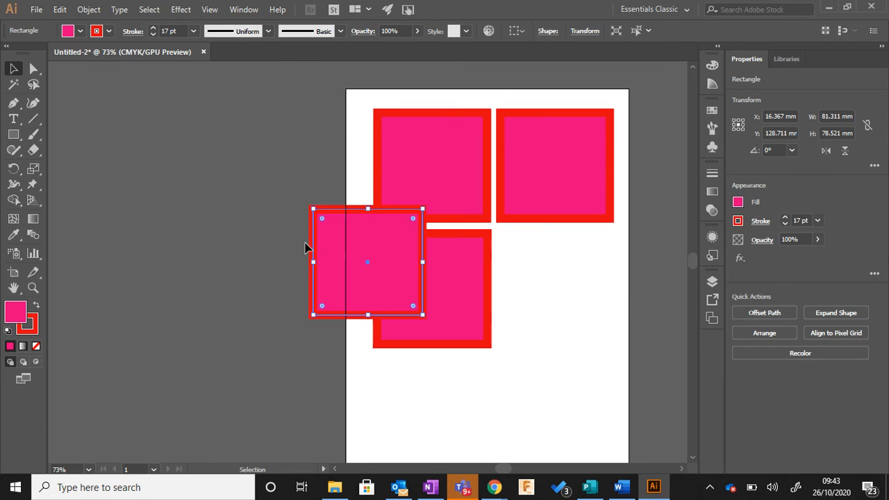
left_click_drag(334, 254, 512, 276)
left_click(516, 393)
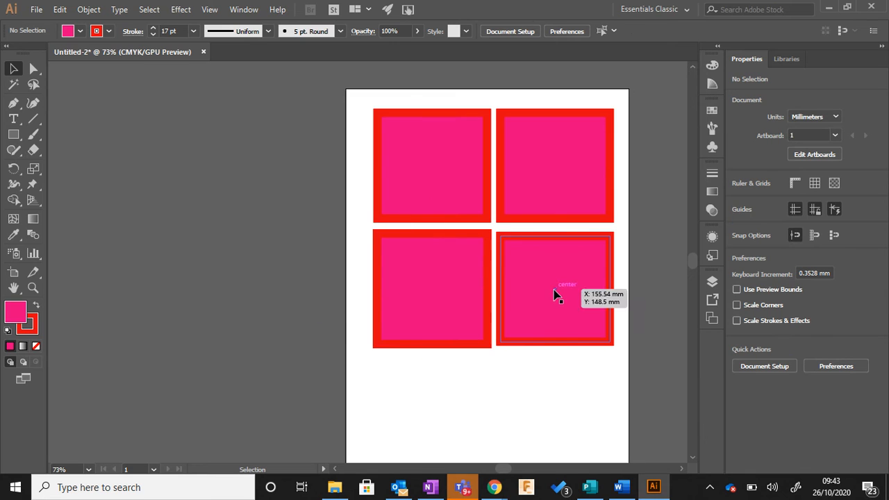
left_click_drag(554, 295, 556, 292)
left_click(549, 382)
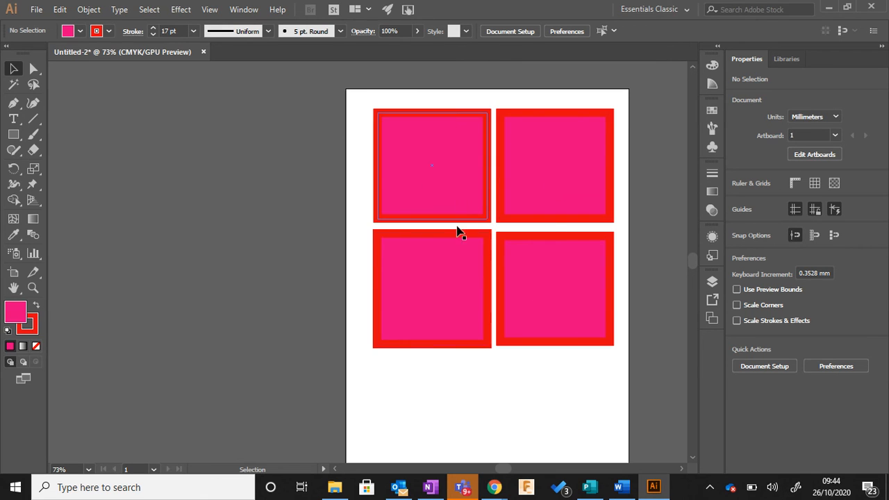
Step: Rotate each of the four rectangles differently, the lower-right one to about 39° and the upper-right one to about 338°
left_click(501, 282)
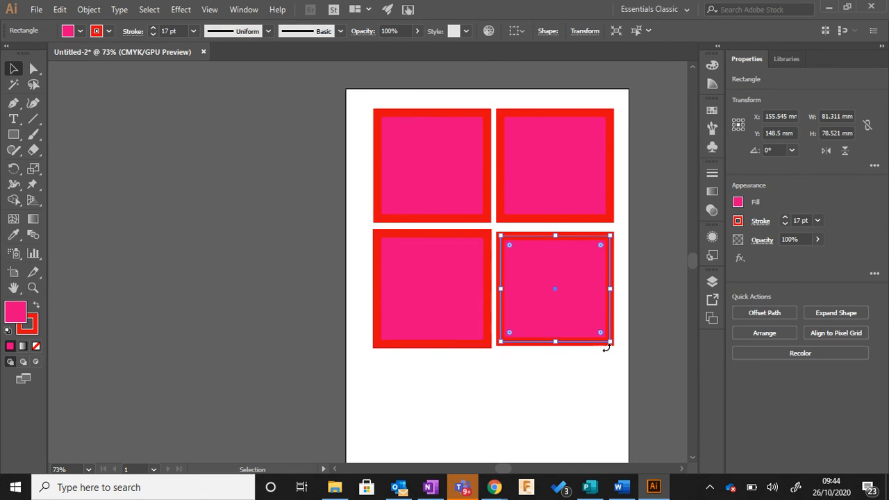
left_click_drag(609, 345, 629, 291)
left_click(415, 342)
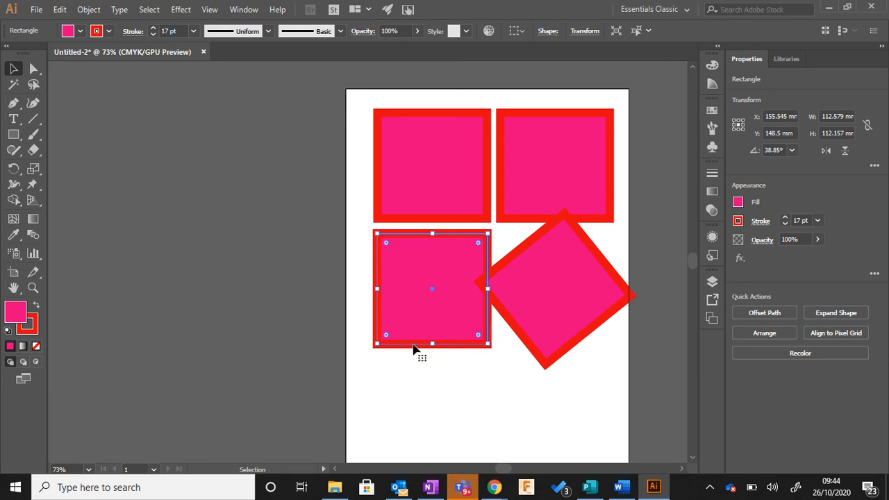
left_click_drag(371, 350, 396, 357)
left_click(423, 165)
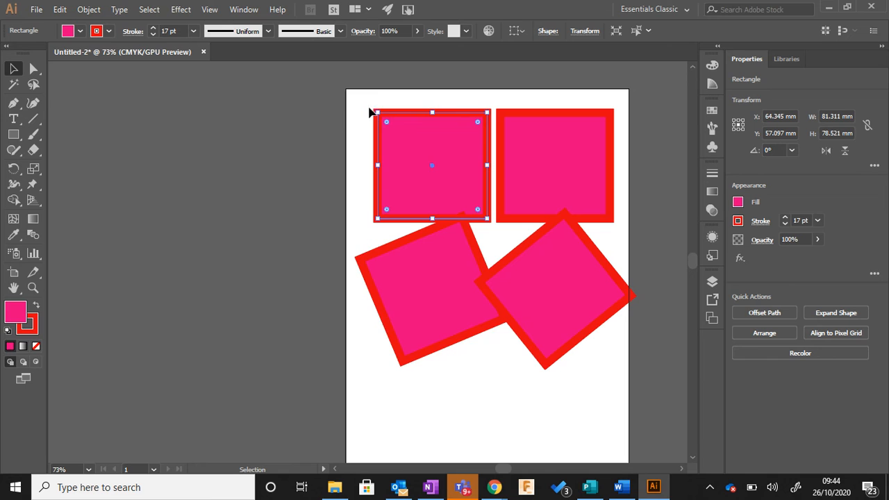
left_click_drag(371, 112, 437, 95)
left_click(530, 131)
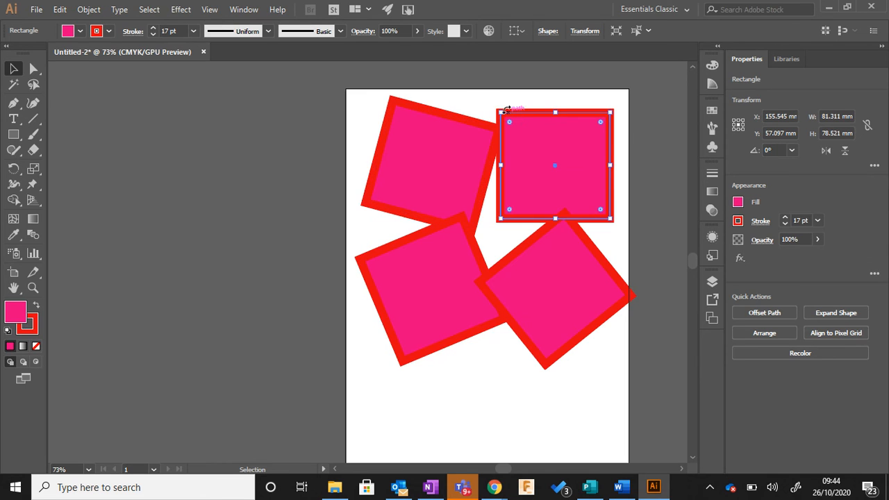
left_click_drag(498, 103, 525, 90)
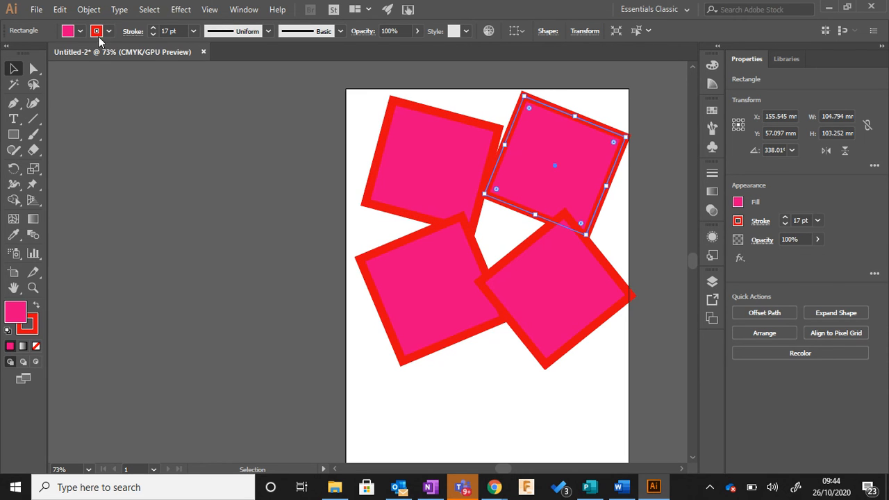
Step: Undo the rotations and both pasted copies, then clear the selection
left_click(60, 9)
left_click(76, 25)
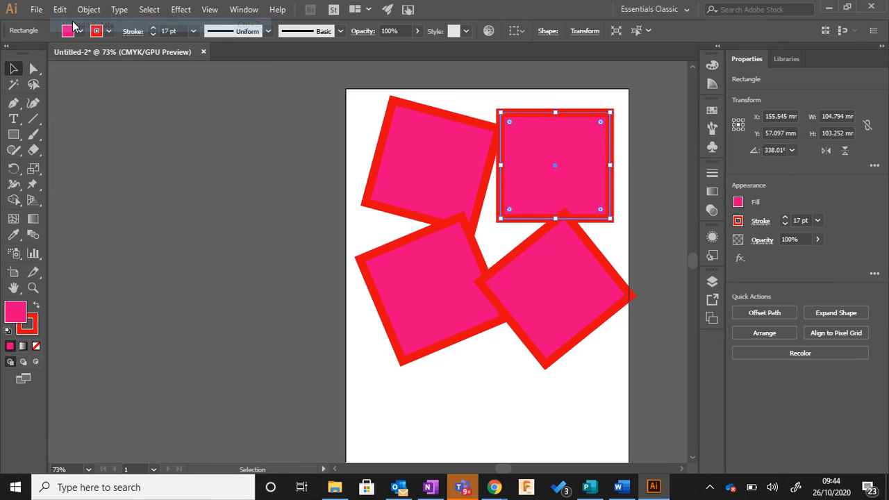
key("ctrl+z")
key("ctrl+z")
key("ctrl+z")
key("ctrl+z")
key("ctrl+z")
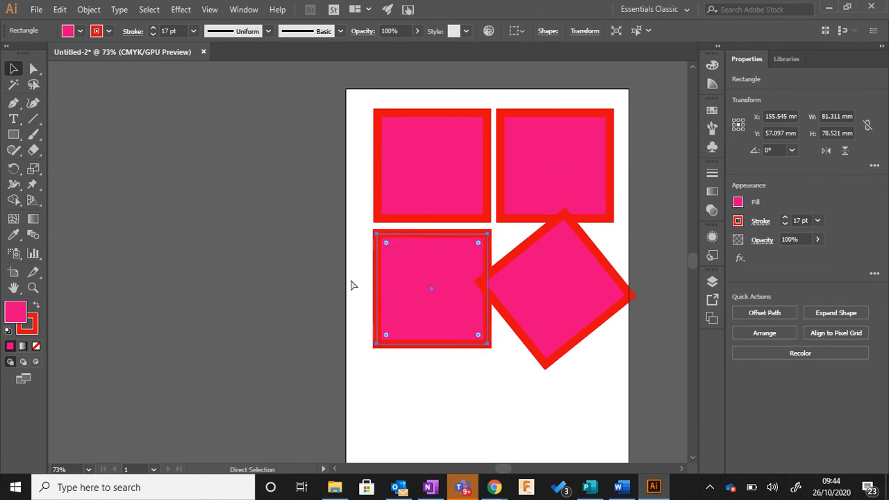
key("ctrl+z")
key("ctrl+z")
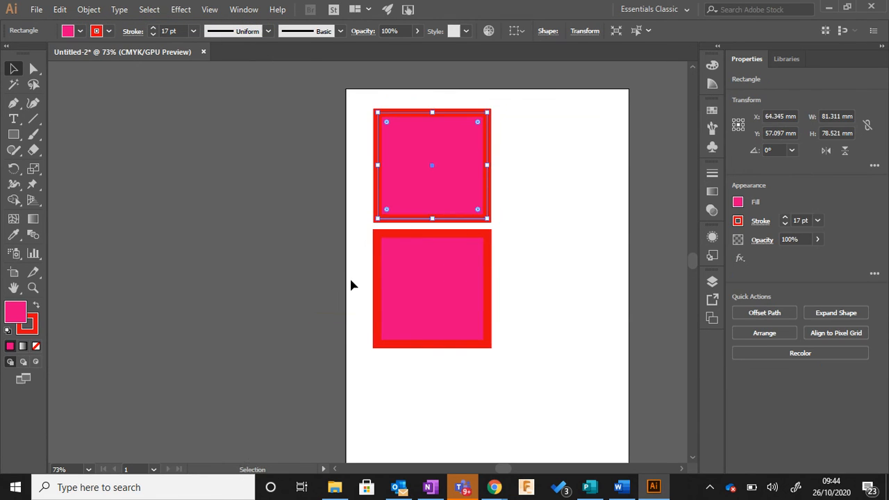
left_click(549, 265)
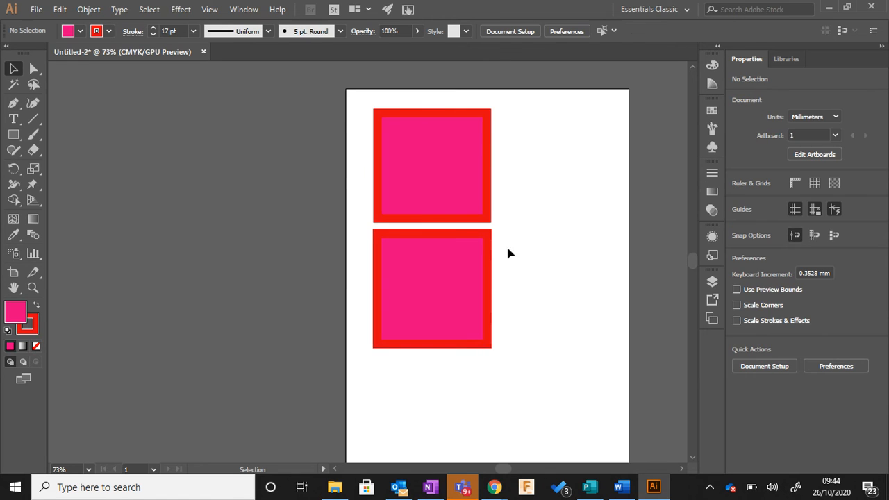
Step: Delete both remaining rectangles from the page
left_click(437, 272)
left_click(425, 190)
left_click(415, 286)
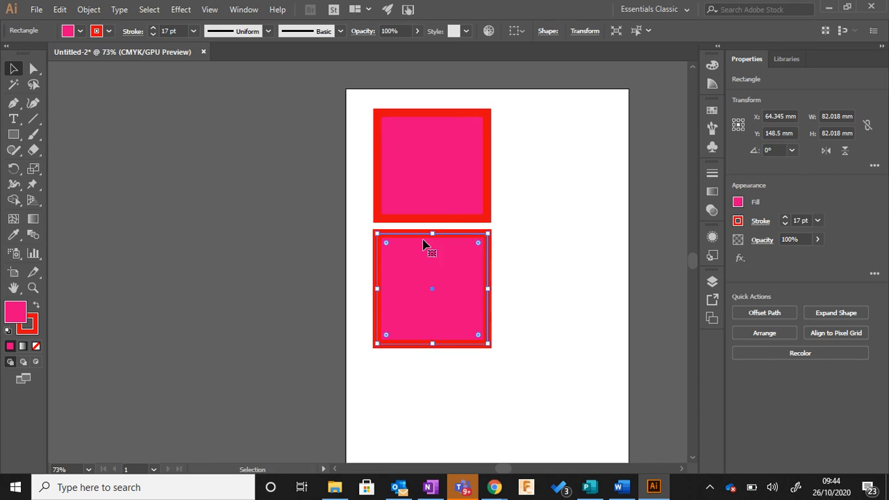
key("Delete")
left_click(414, 187)
key("Delete")
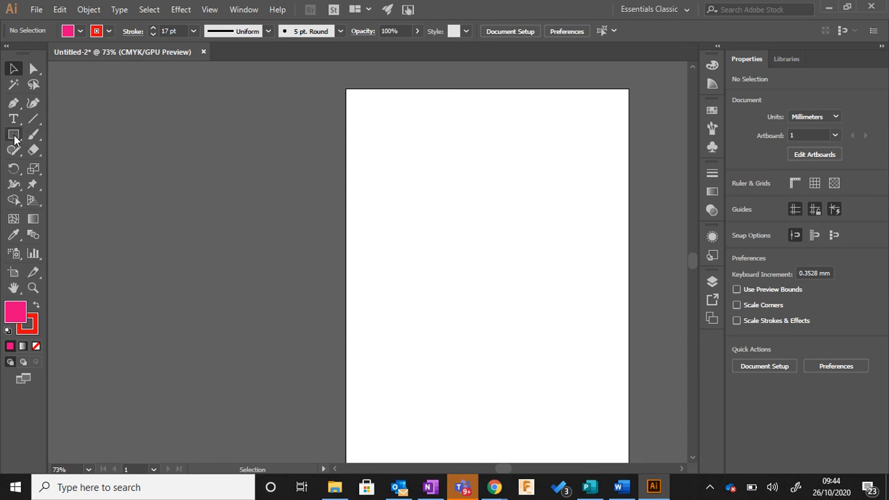
Step: Draw a circle about 103 mm in diameter on the page with the Ellipse tool and set its fill to None
left_click_drag(13, 134, 58, 165)
mouse_move(404, 185)
left_mouse_down()
mouse_move(510, 260)
mouse_move(530, 229)
mouse_move(531, 271)
mouse_move(543, 293)
left_mouse_up()
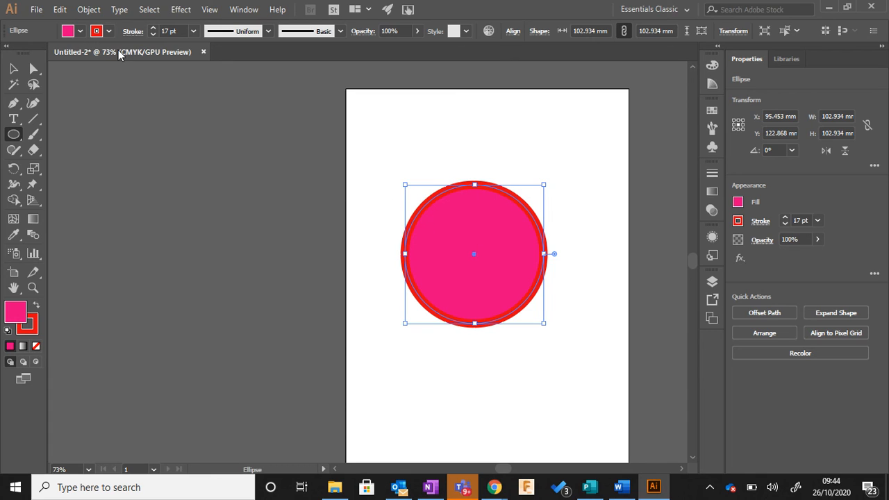
left_click(80, 32)
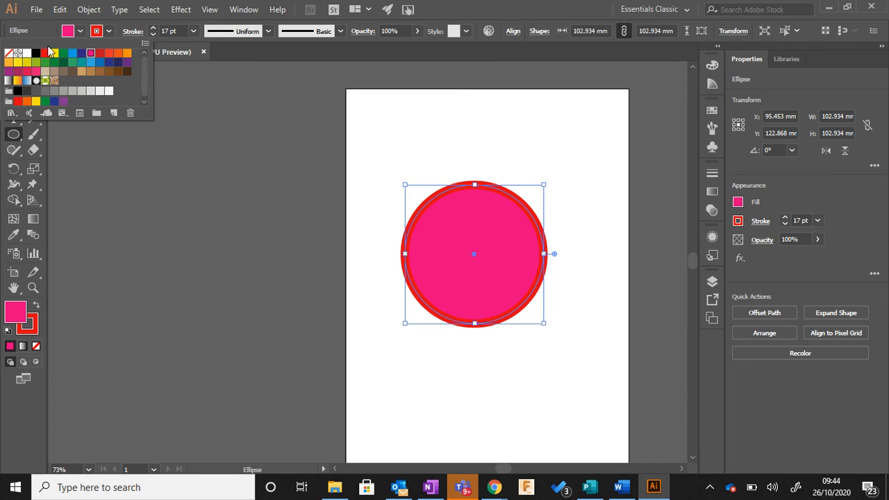
left_click(9, 54)
Step: Change the circle's stroke colour to black
left_click(110, 31)
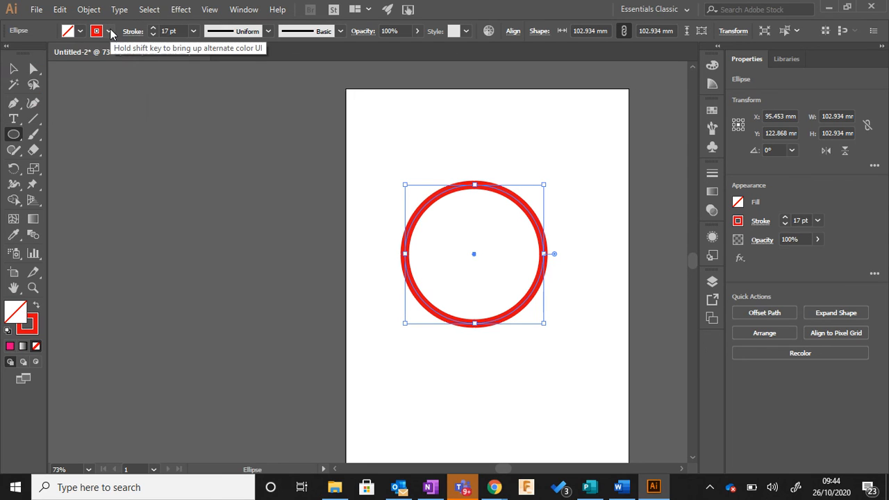
left_click(110, 31)
left_click(36, 53)
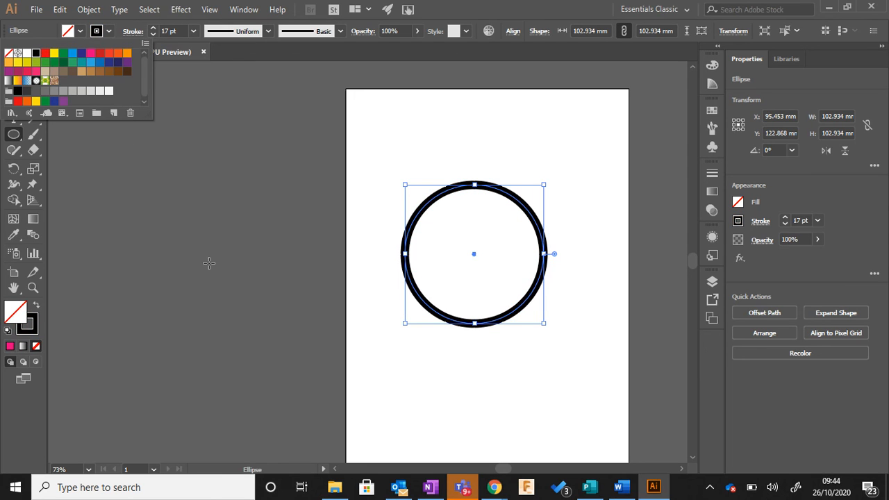
Step: Move the circle off the page onto the empty canvas, bring it back to the page's upper-left area, and deselect it
key("v")
left_click(119, 182)
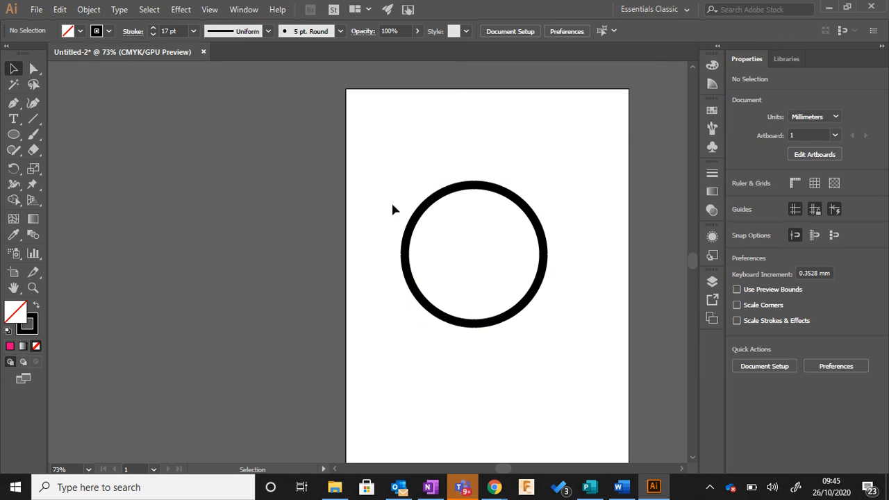
left_click_drag(416, 206, 203, 199)
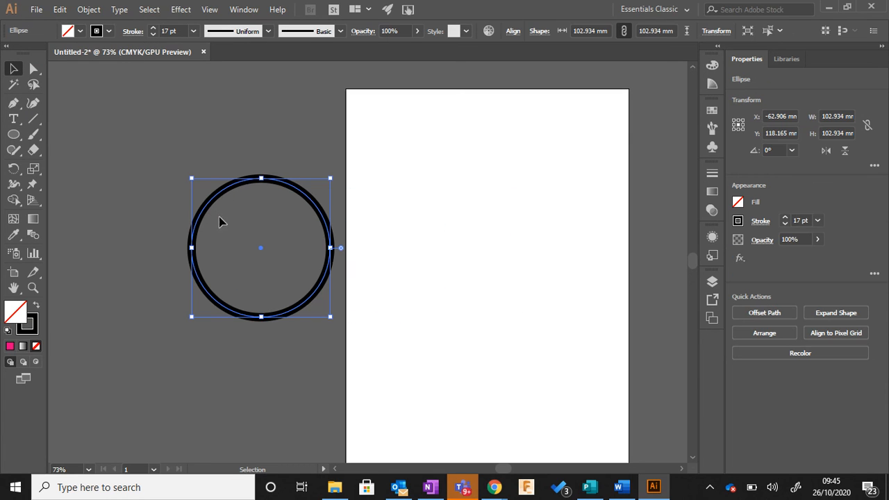
left_click(352, 185)
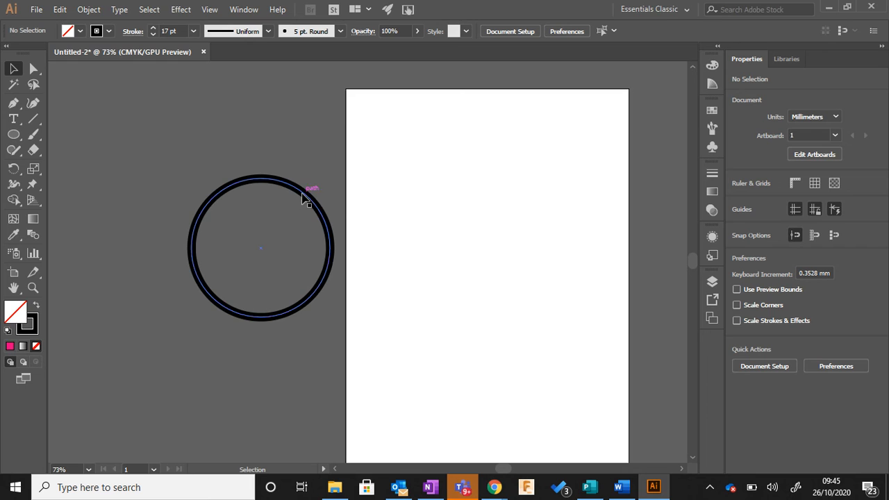
mouse_move(302, 197)
left_mouse_down()
mouse_move(449, 163)
mouse_move(484, 132)
mouse_move(472, 123)
left_mouse_up()
left_click(546, 191)
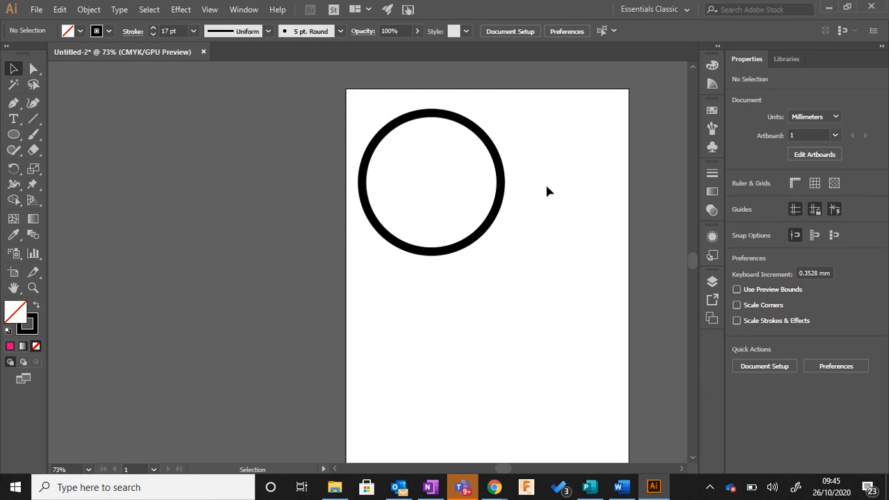
Step: Open the Color Picker for the circle's stroke and for the fill, cancelling each one
left_click(498, 166)
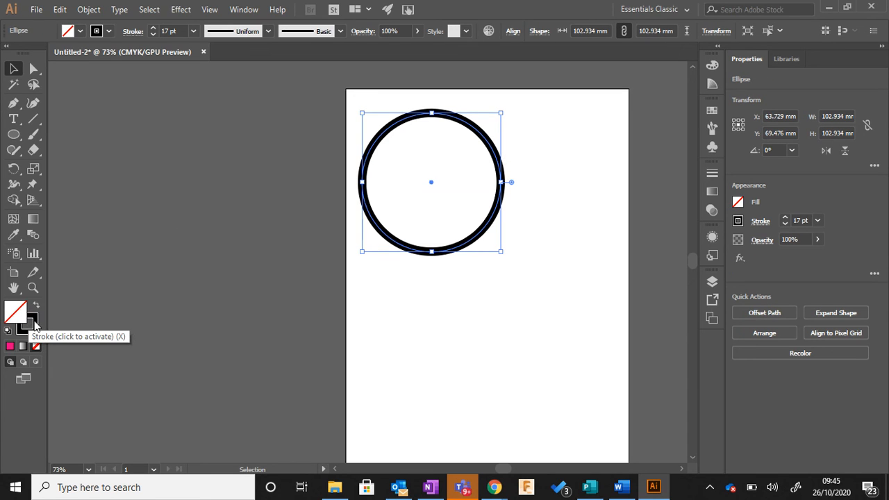
double_click(32, 321)
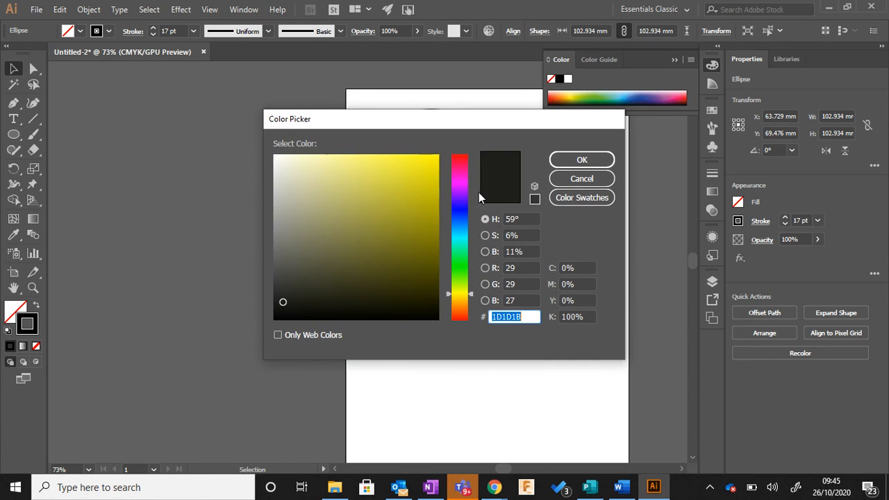
left_click(566, 178)
left_click(169, 274)
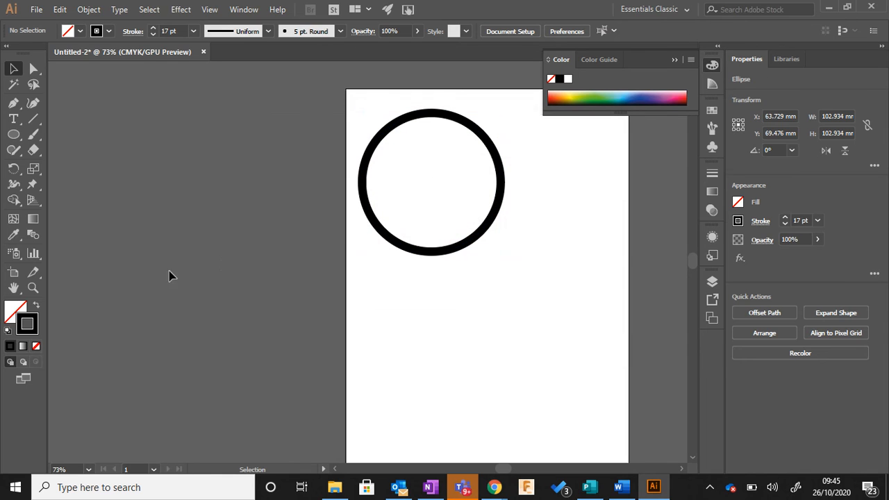
left_click(14, 312)
double_click(21, 318)
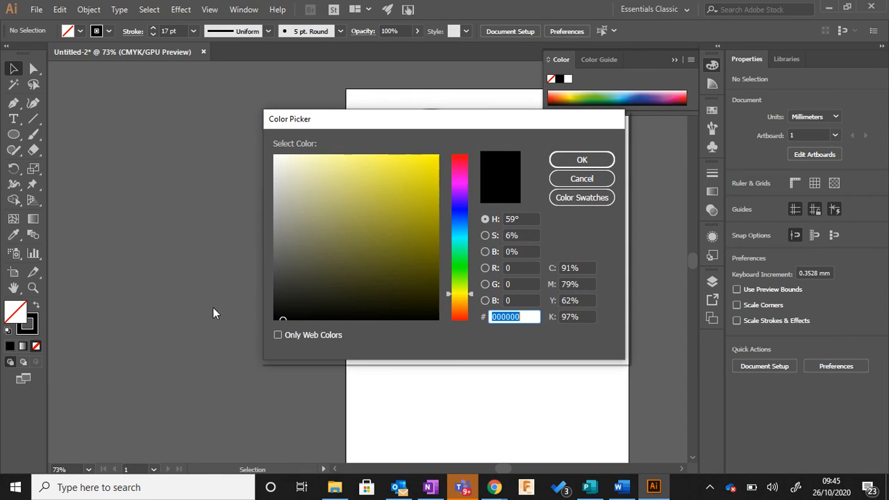
left_click(591, 181)
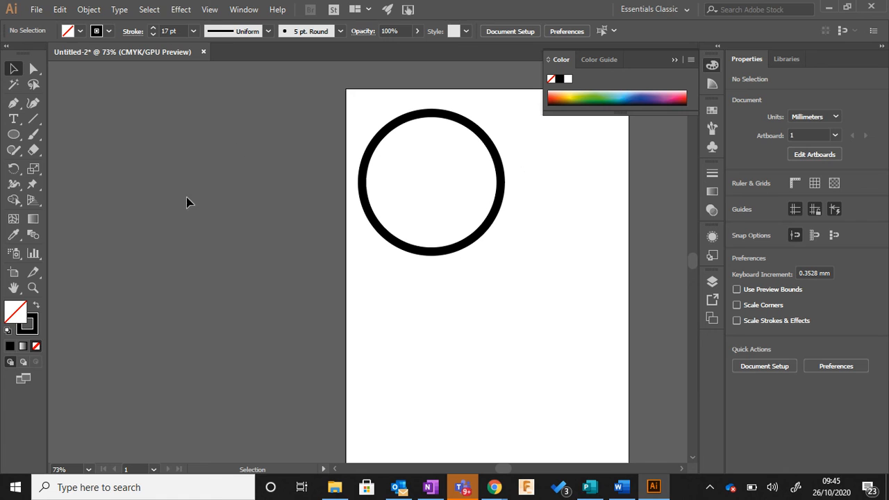
Step: Delete the circle from the page and undo the deletion
left_click(411, 128)
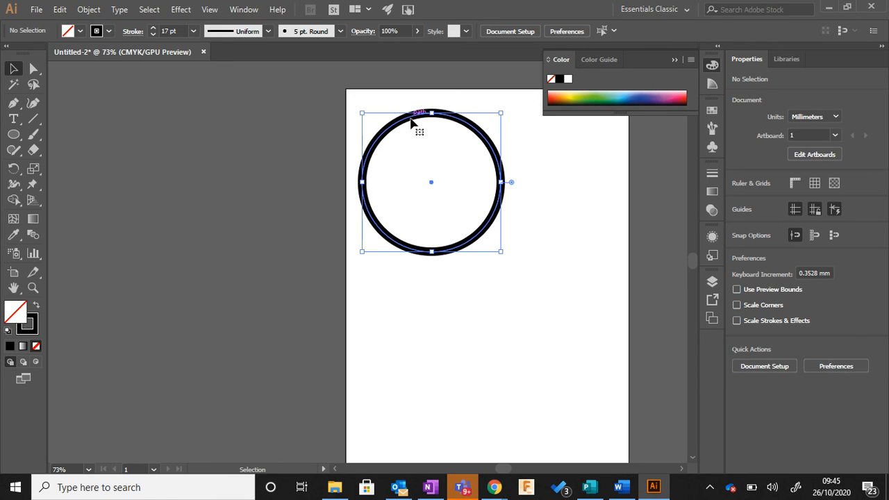
key("Delete")
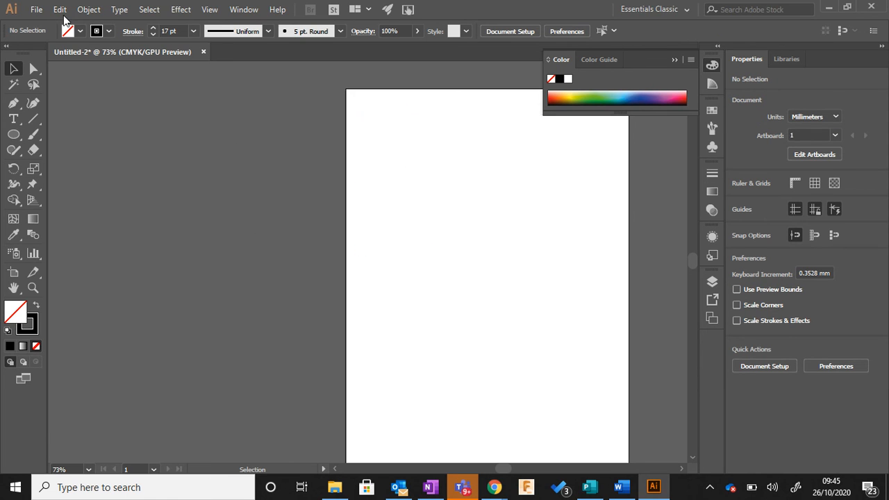
left_click(60, 9)
left_click(73, 22)
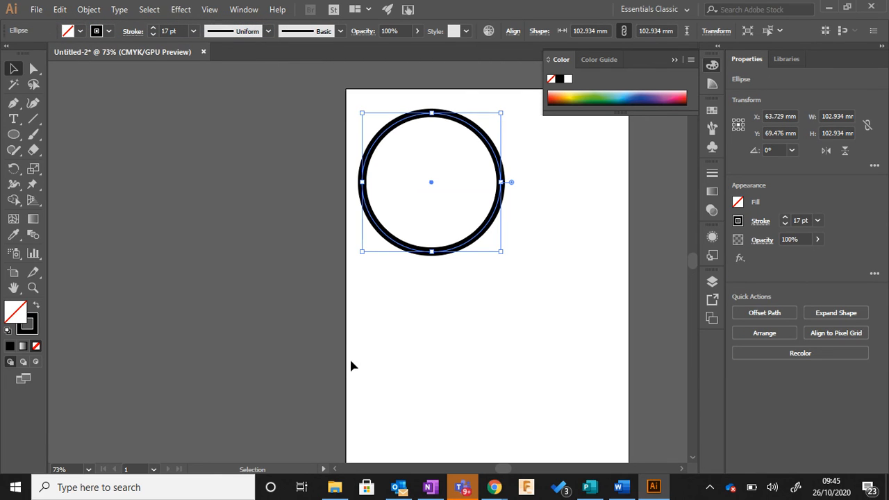
Step: Dismiss the e-mail notification and deselect the circle
scroll(461, 285, "up", 1)
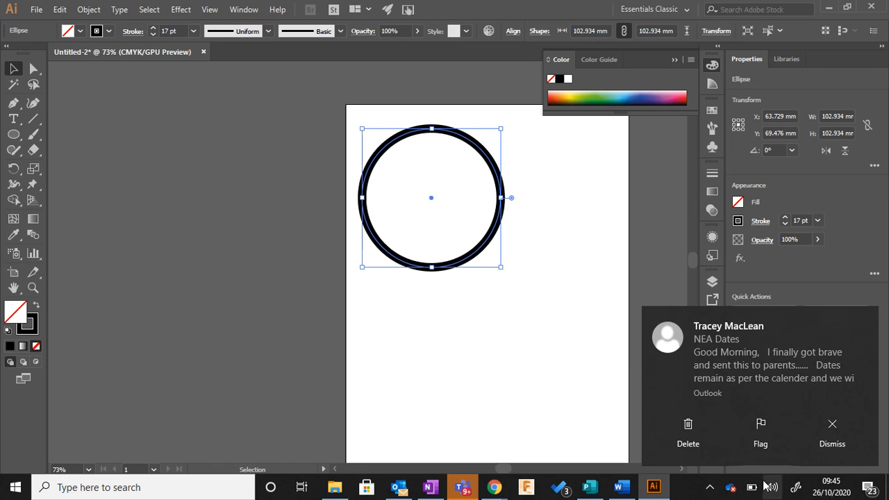
left_click(833, 427)
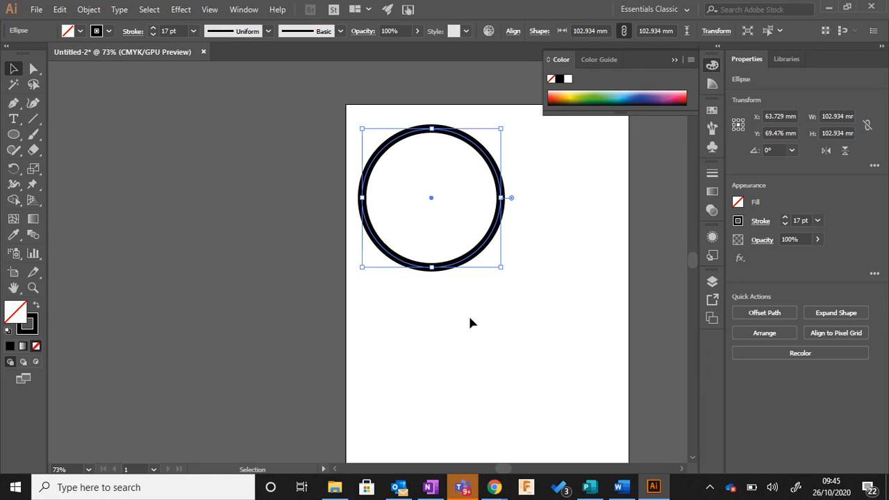
left_click(470, 323)
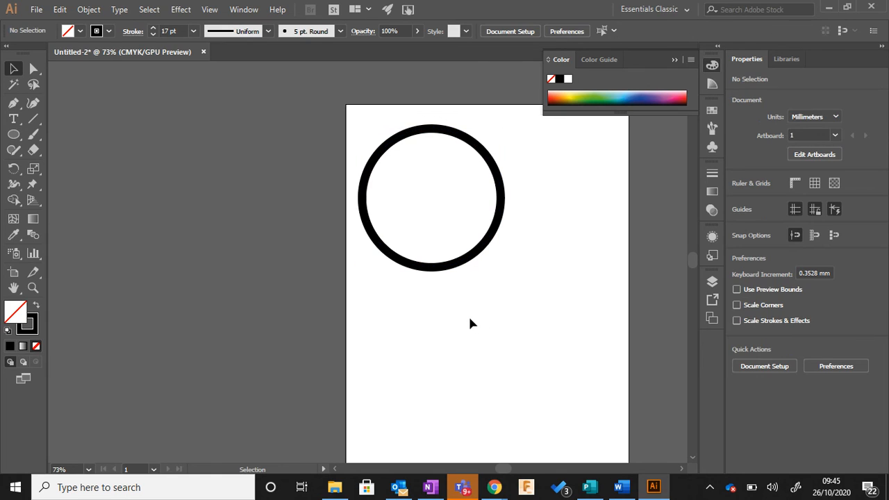
Step: Switch to the open New Tab window in Google Chrome
mouse_move(500, 490)
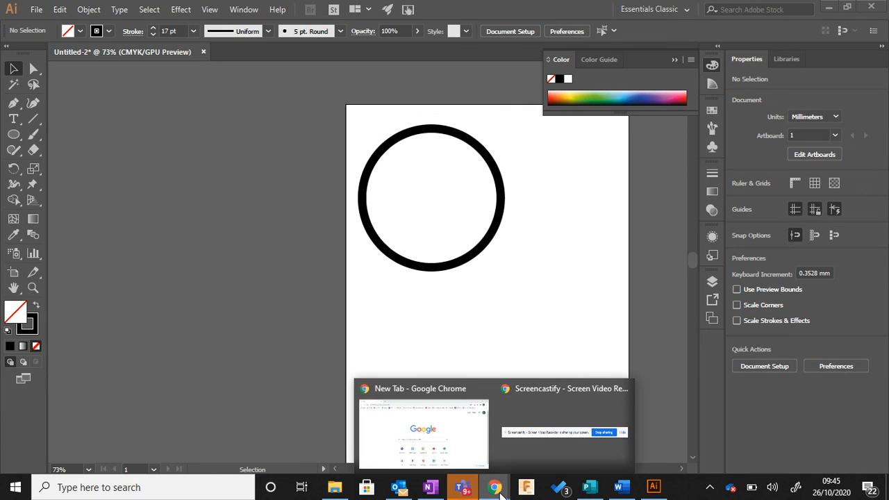
left_click(480, 444)
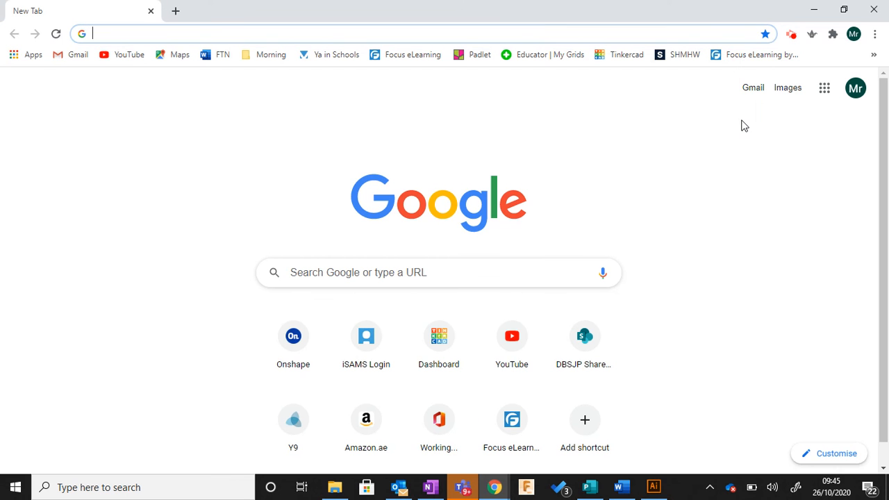